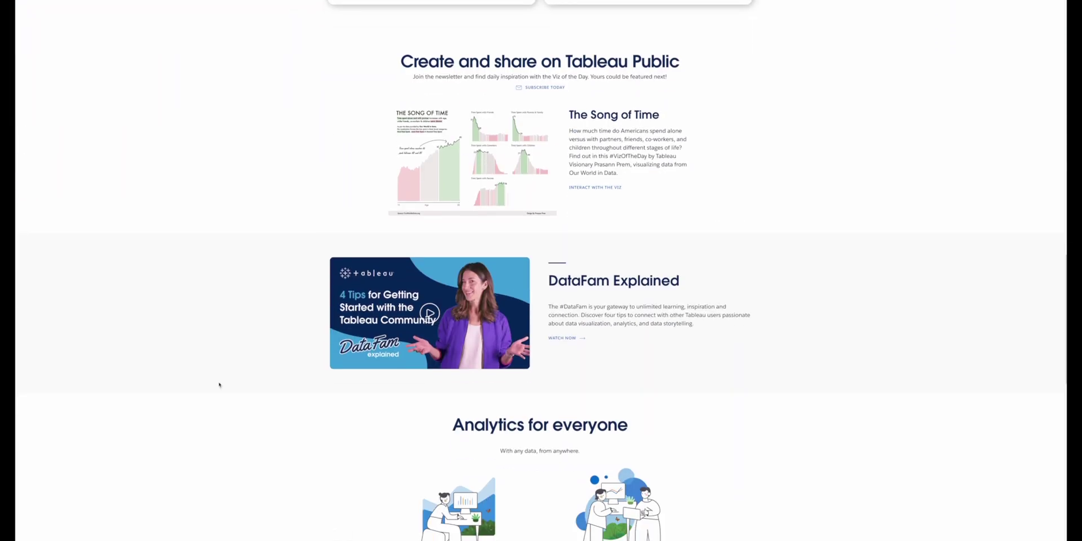
pyautogui.scroll(-15, 219, 385)
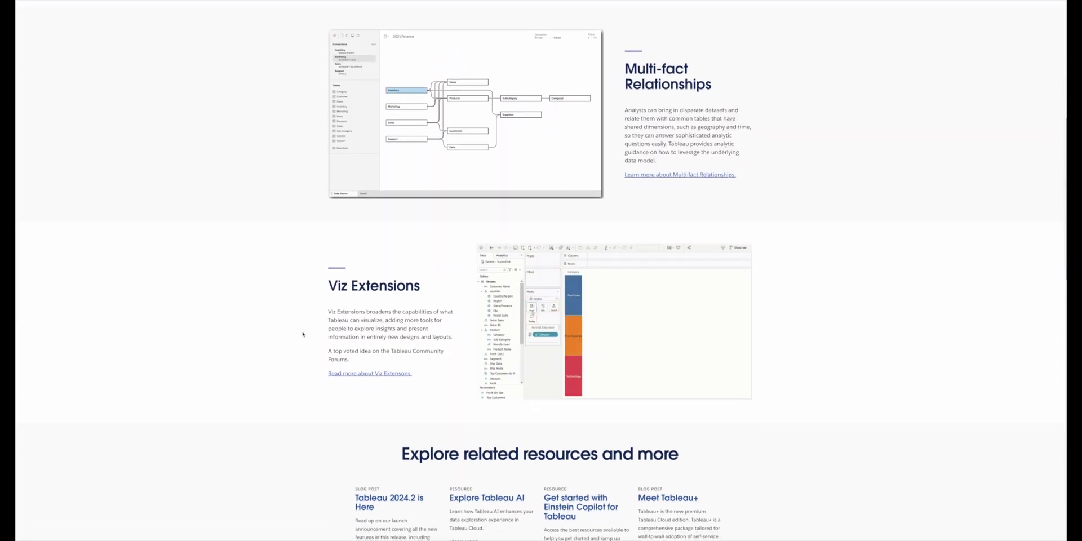
# Open the Sankey and radial charts blog article and scroll to its UEFA Euro 2020 Sankey viz.
pyautogui.click(374, 375)
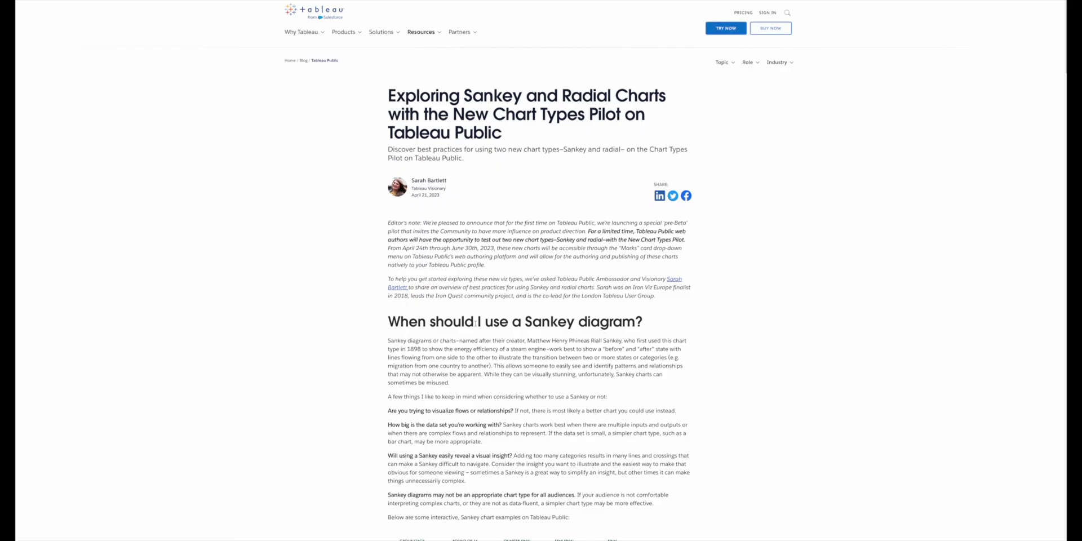
pyautogui.moveTo(640, 322); pyautogui.dragTo(400, 326)
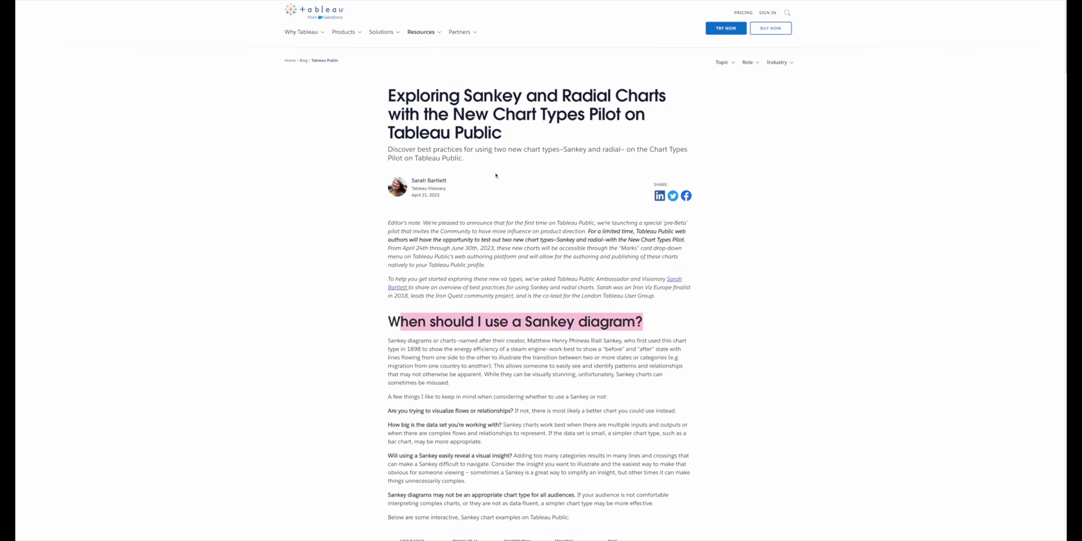
pyautogui.scroll(-5, 495, 176)
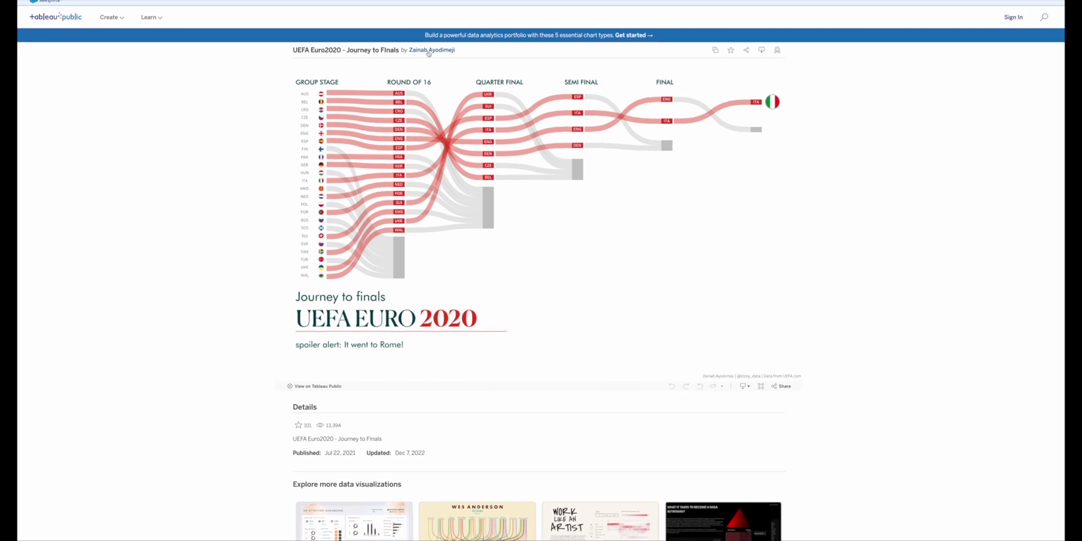
# Glance at the author's profile, then download the UEFA Euro2020 – Journey to Finals workbook.
pyautogui.click(429, 51)
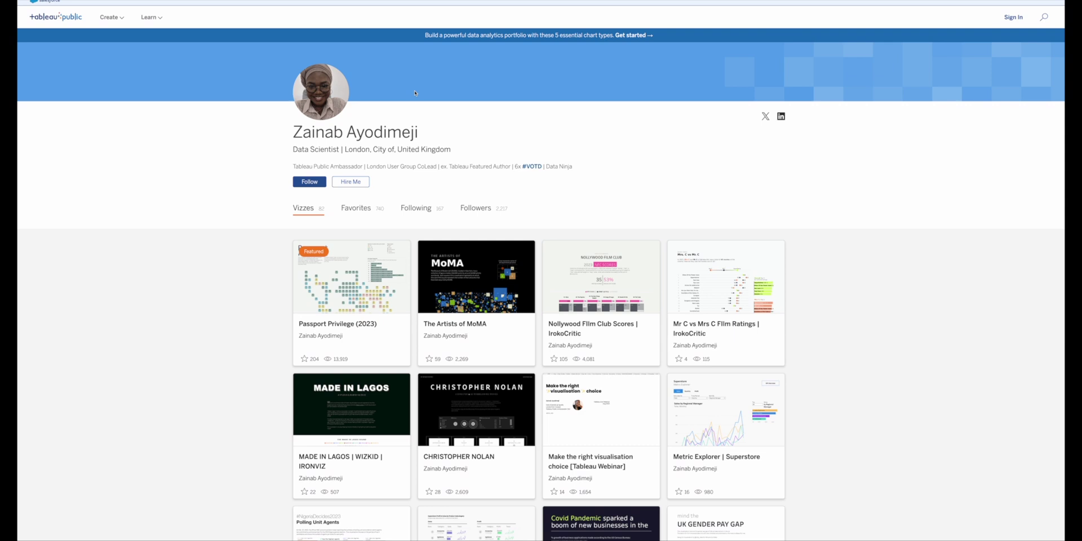
pyautogui.hotkey('alt', 'Left')
pyautogui.click(762, 50)
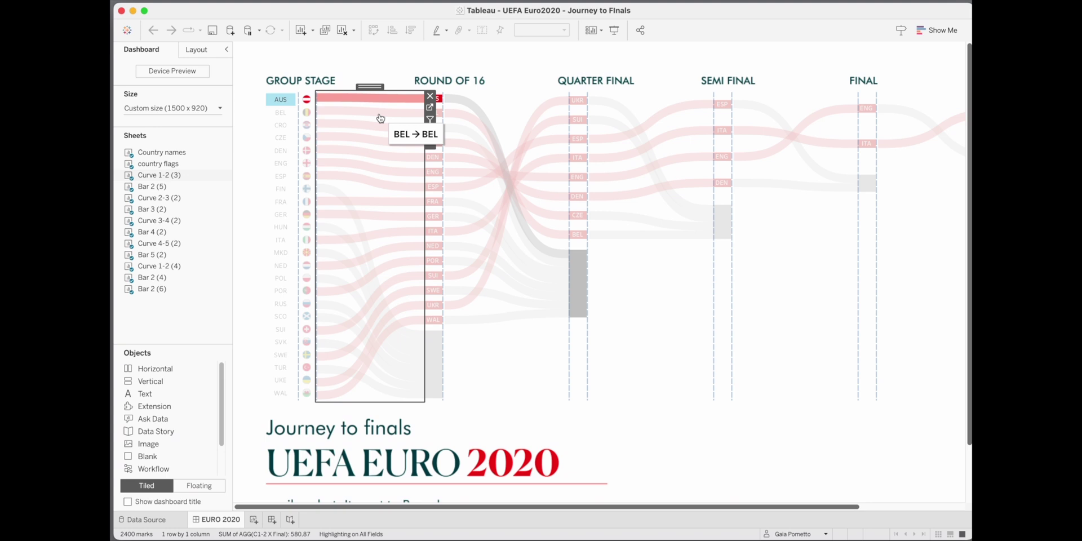
# Select the semi-final flow on the dashboard and go to its Curve 4-5 (2) worksheet.
pyautogui.click(412, 128)
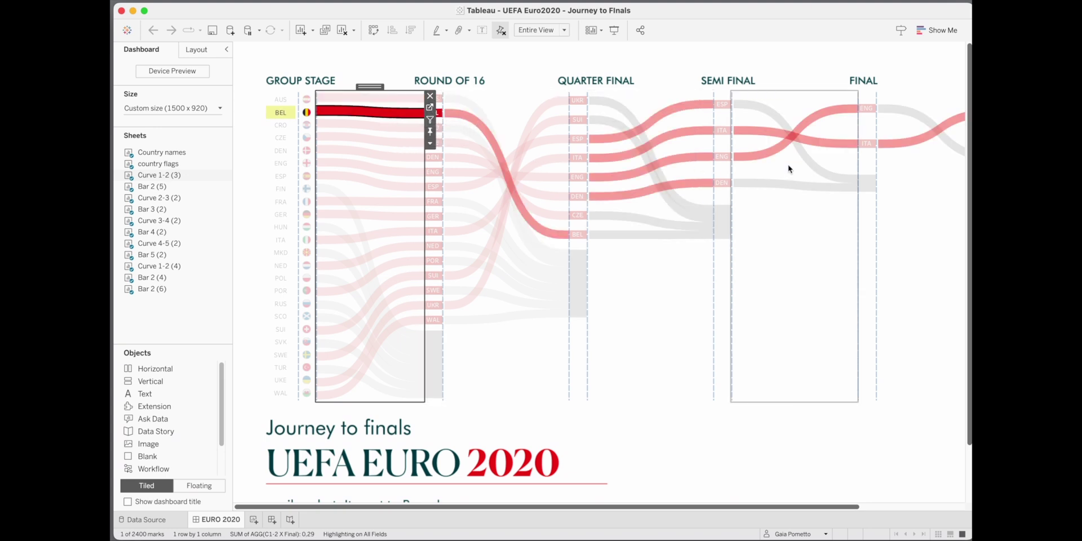
pyautogui.click(797, 214)
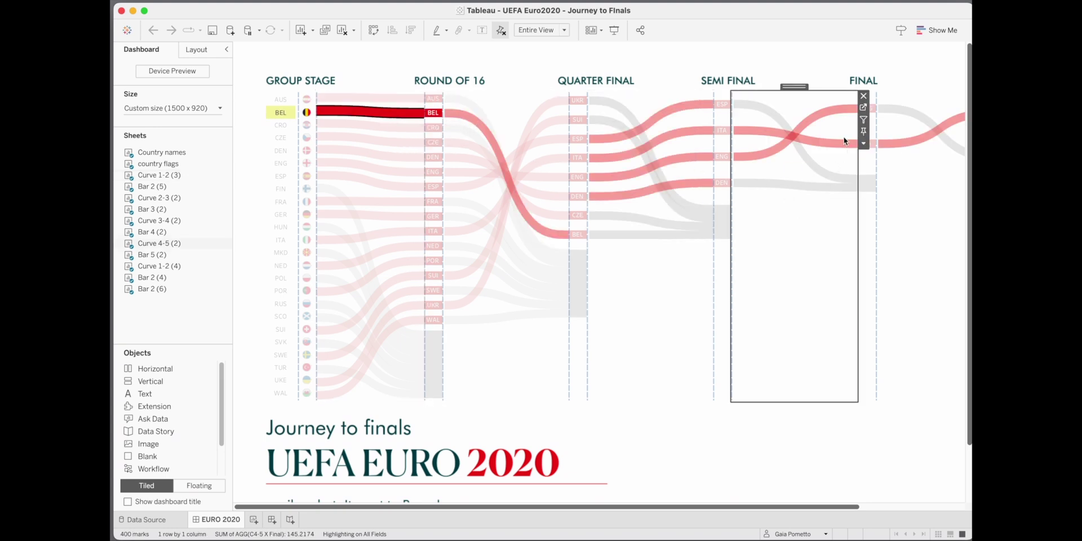
pyautogui.click(863, 109)
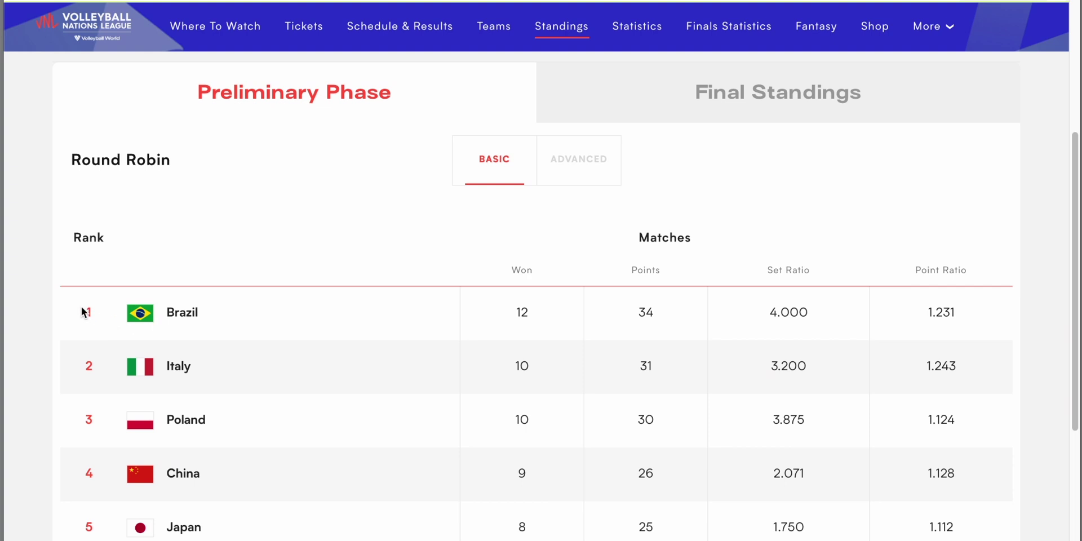
# Select the Round Robin standings rows from Brazil (rank 1) down to Bulgaria.
pyautogui.scroll(-10, 229, 387)
pyautogui.moveTo(88, 313); pyautogui.dragTo(970, 437)
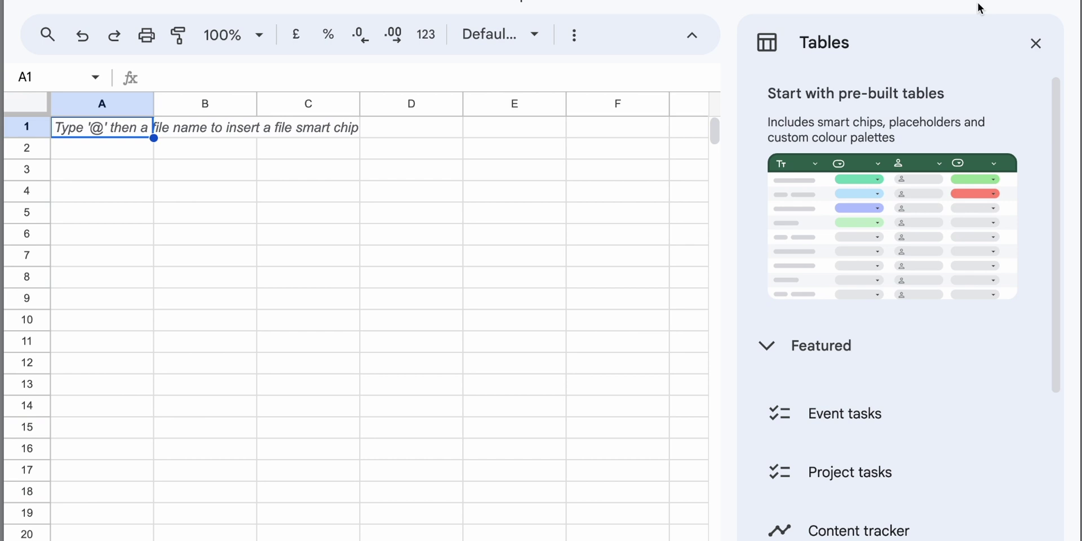
# Paste the standings table and clear the rank and stats columns and country hyperlinks.
pyautogui.click(1042, 44)
pyautogui.write('1\tBrazil\t12\t34\t4\t1.231 2\tItaly\t10\t31\t3.2\t1.243 3\tPoland\t10\t30\t3.875\t1.124 4\tChina\t9\t26\t2.071\t1.128 5\tJapan\t8\t25\t1.75\t1.112 6\tTürkiye\t8\t25\t1.611\t1.084 7\tUSA\t7\t22\t1.588\t1.078 8\tNetherlands\t7\t21\t1.333\t1.068 9\tCanada\t7\t20\t1.263\t1.031 10\tDominican Republic\t3\t10\t0.517\t0.929 11\tSerbia\t3\t9\t0.551\t0.914 12\tGermany\t3\t9\t0.5\t0.931 13\tThailand\t3\t7\t0.375\t0.851 14\tFrance\t2\t8\t0.312\t0.832 15\tKorea\t2\t6\t0.242\t0.774 16\tBulgaria\t2\t5\t0.323\t0.811')
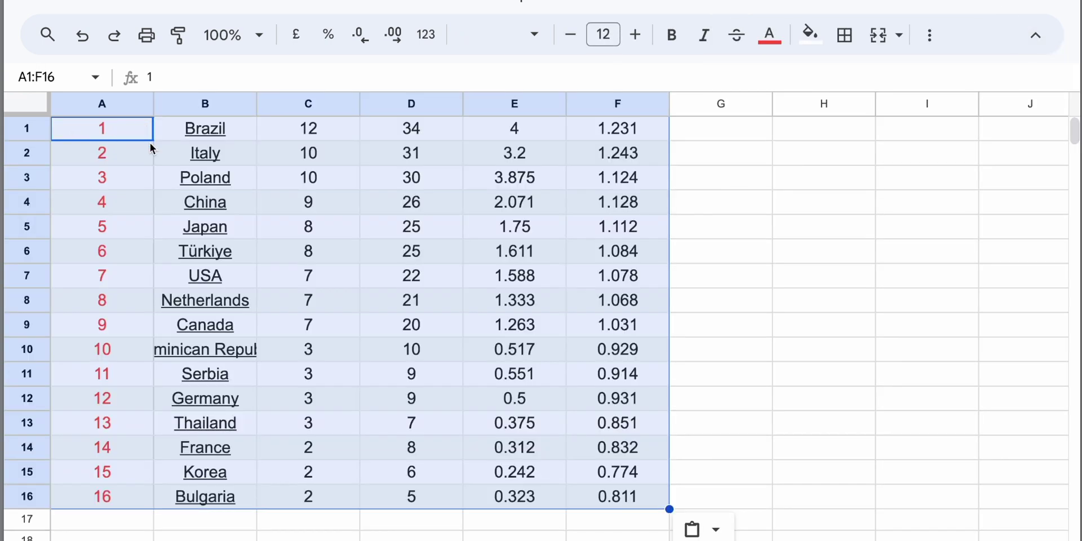
pyautogui.click(96, 106)
pyautogui.press('Delete')
pyautogui.click(282, 97)
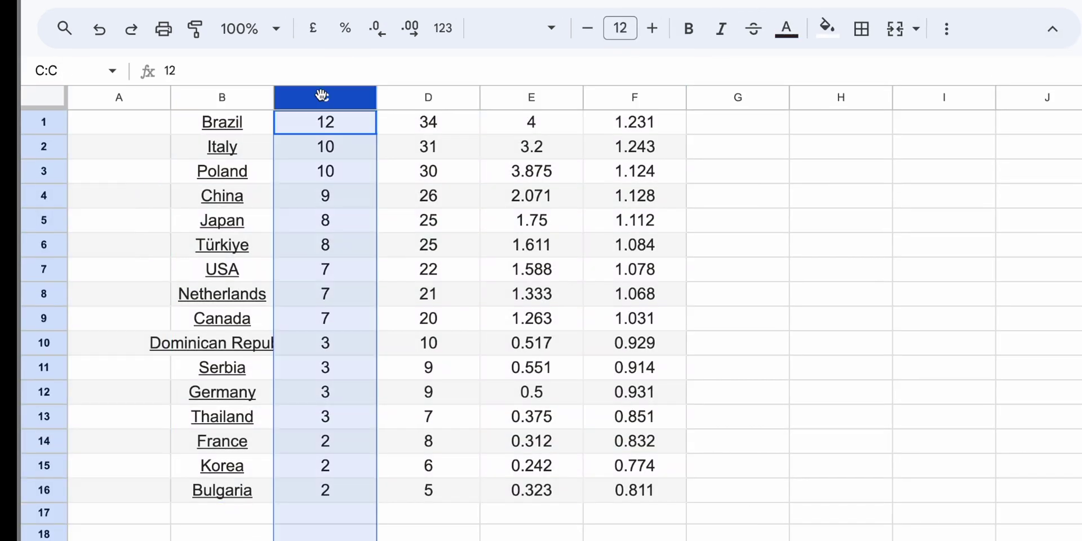
pyautogui.hotkey('ctrl', 'shift', 'Right')
pyautogui.press('Delete')
pyautogui.click(220, 97)
pyautogui.click(495, 159)
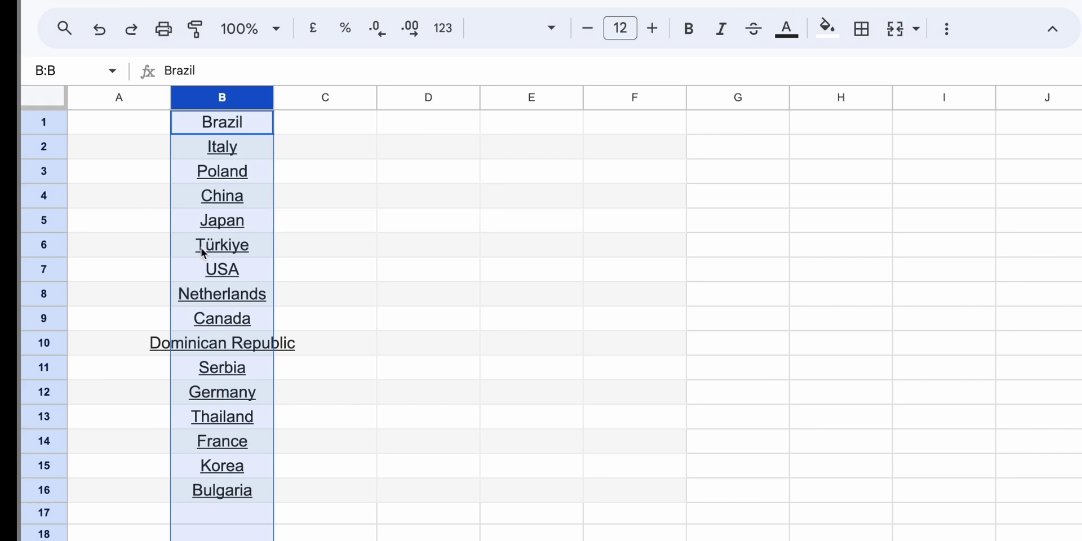
# Cut the country names and paste them as plain text into column A.
pyautogui.click(251, 151)
pyautogui.hotkey('ctrl', 'shift', 'Down')
pyautogui.click(251, 152)
pyautogui.hotkey('ctrl', 'a')
pyautogui.hotkey('ctrl', 'x')
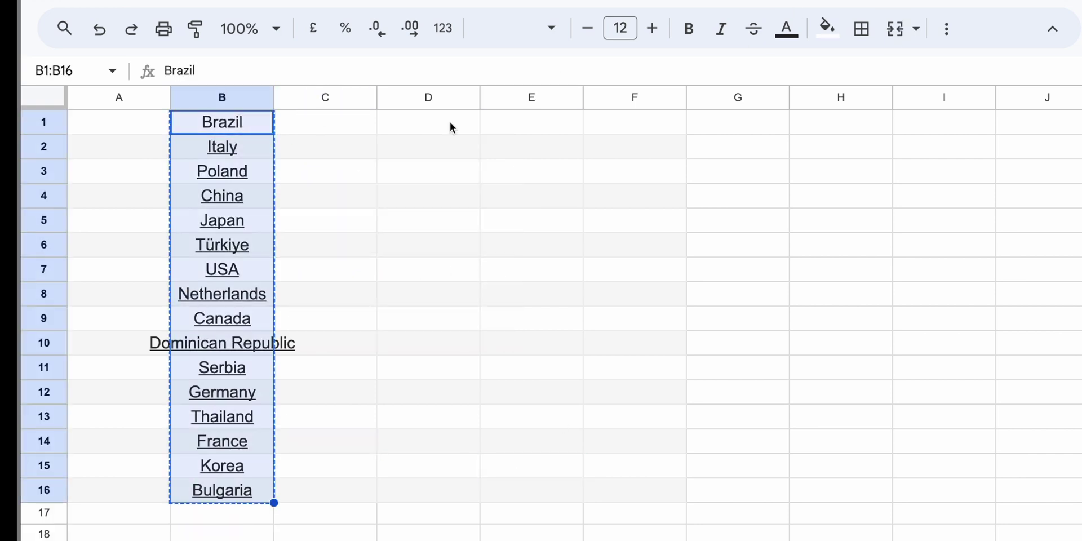
pyautogui.click(449, 122)
pyautogui.hotkey('ctrl', 'shift', 'v')
pyautogui.hotkey('ctrl', 'shift', 'Down')
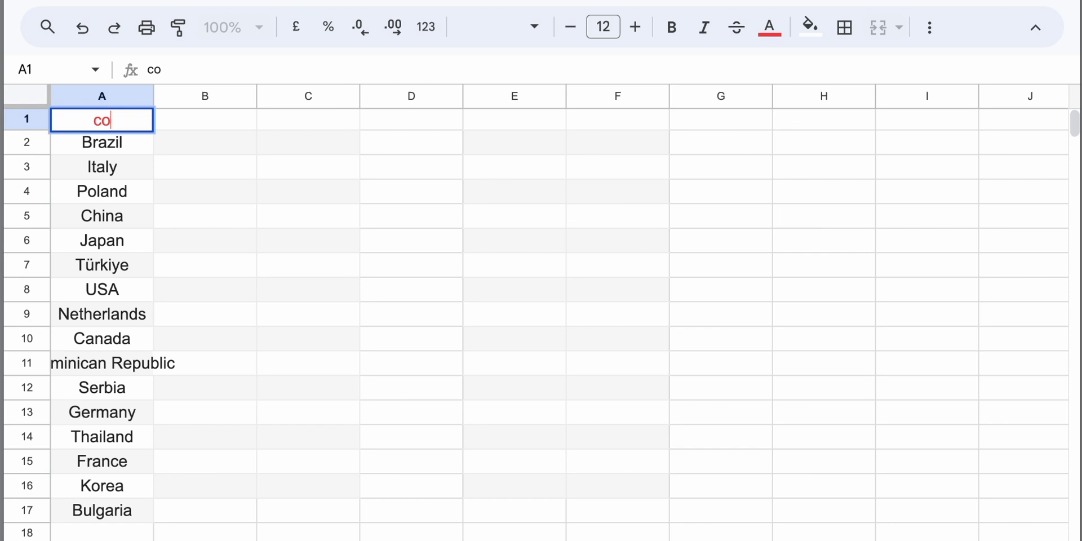
# Enter 'Group stage' as the first stage header above the countries.
pyautogui.write('untry')
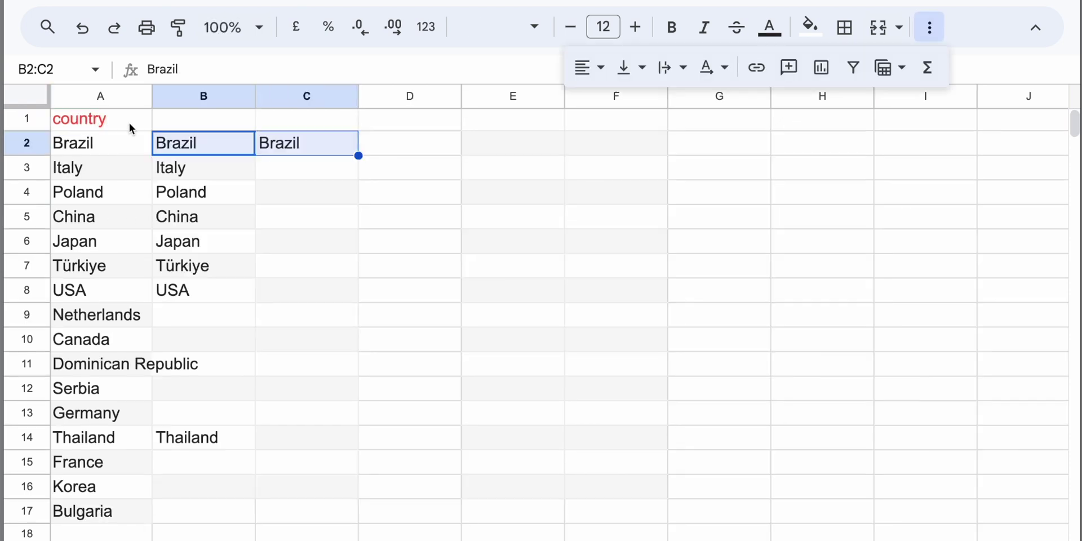
pyautogui.click(133, 121)
pyautogui.press('Delete')
pyautogui.write('Roind')
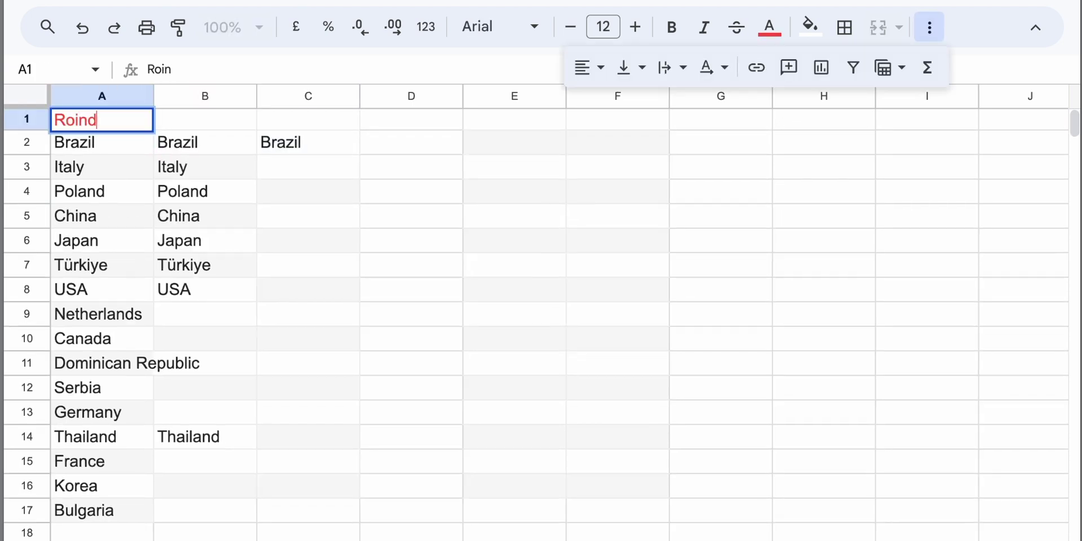
pyautogui.press('BackSpace')
pyautogui.write('un')
pyautogui.press('BackSpace')
pyautogui.press('BackSpace')
pyautogui.press('BackSpace')
pyautogui.press('BackSpace')
pyautogui.write('Group stage')
pyautogui.press('Tab')
# Add the 'Quarter Finals', 'Semifinals' and 'Finals' headers, fixing the Finals cell.
pyautogui.write('Quarter Finals')
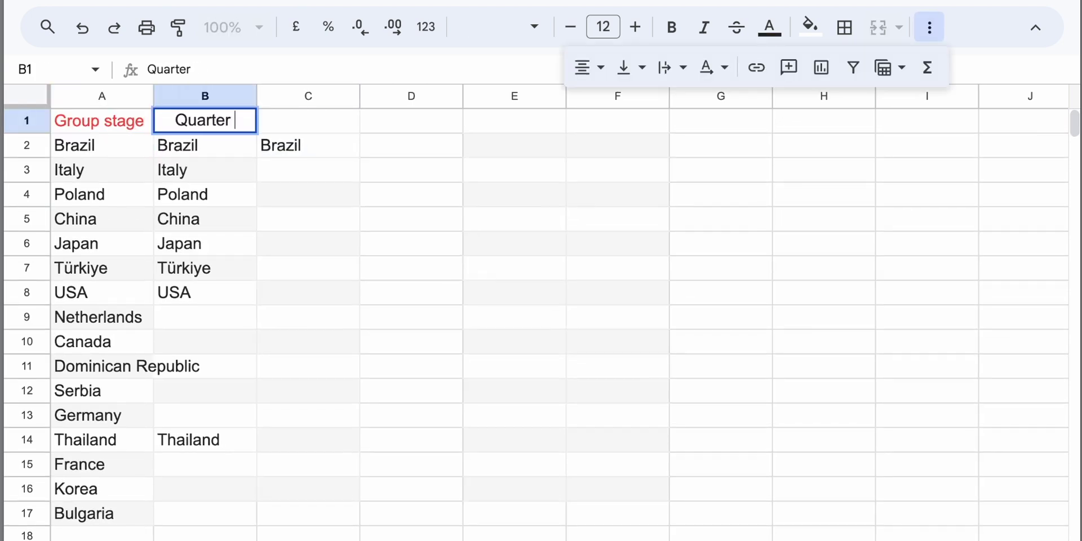
pyautogui.press('Tab')
pyautogui.write('Se ifinals')
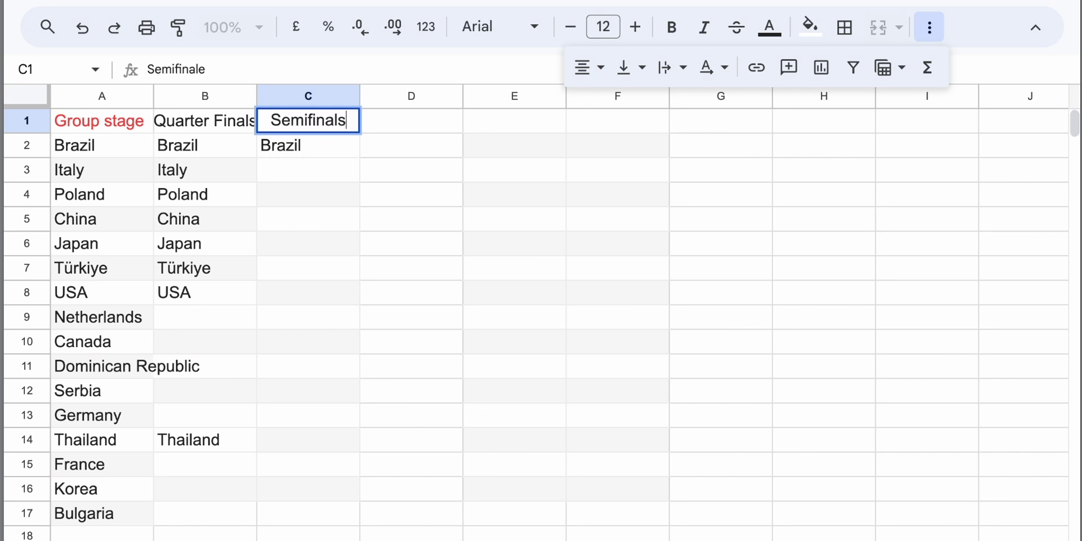
pyautogui.press('Tab')
pyautogui.write('Finals')
pyautogui.hotkey('ctrl', 'r')
pyautogui.moveTo(308, 120); pyautogui.dragTo(414, 120)
pyautogui.doubleClick(374, 120)
pyautogui.press('BackSpace')
pyautogui.press('Return')
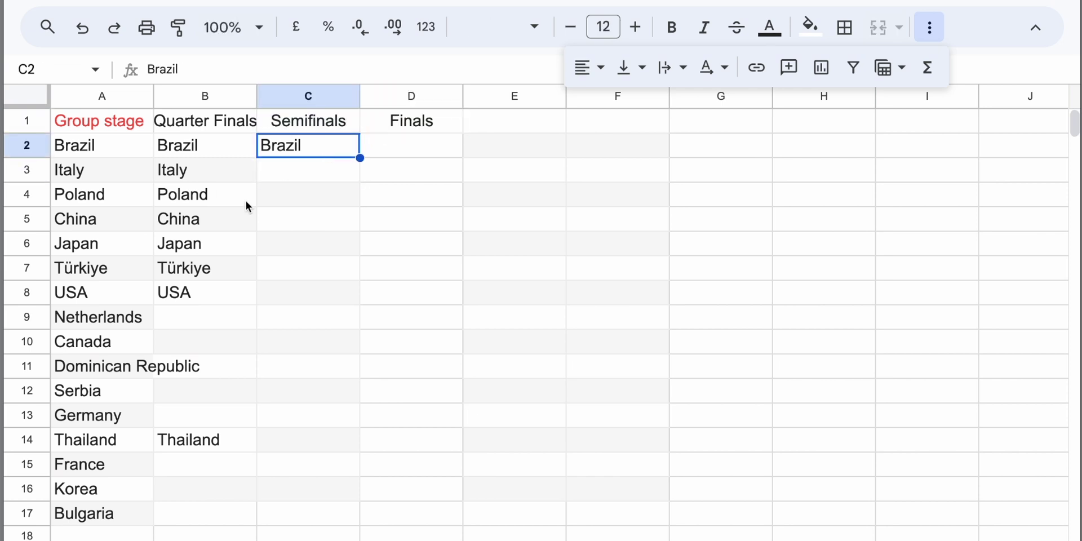
# Carry Italy and Japan forward into the Semifinals and Finals columns.
pyautogui.click(248, 172)
pyautogui.keyDown('shift'); pyautogui.click(370, 171); pyautogui.keyUp('shift')
pyautogui.hotkey('ctrl', 'r')
pyautogui.press('Down')
pyautogui.click(252, 246)
pyautogui.moveTo(257, 253); pyautogui.dragTo(411, 257)
# Add a 'Champion' header and carry Italy into the Champion column.
pyautogui.click(514, 120)
pyautogui.write('Champion')
pyautogui.click(450, 176)
pyautogui.moveTo(463, 182); pyautogui.dragTo(493, 179)
# Carry Poland and China into Semifinals and auto-fit column A for Dominican Republic.
pyautogui.click(236, 196)
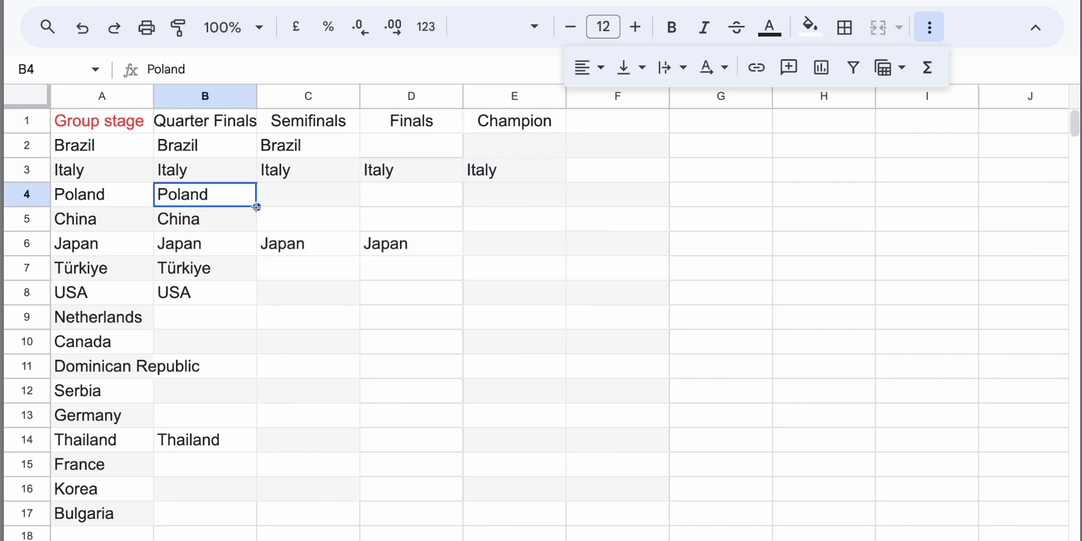
pyautogui.moveTo(256, 207); pyautogui.dragTo(341, 211)
pyautogui.click(245, 226)
pyautogui.moveTo(256, 231); pyautogui.dragTo(279, 231)
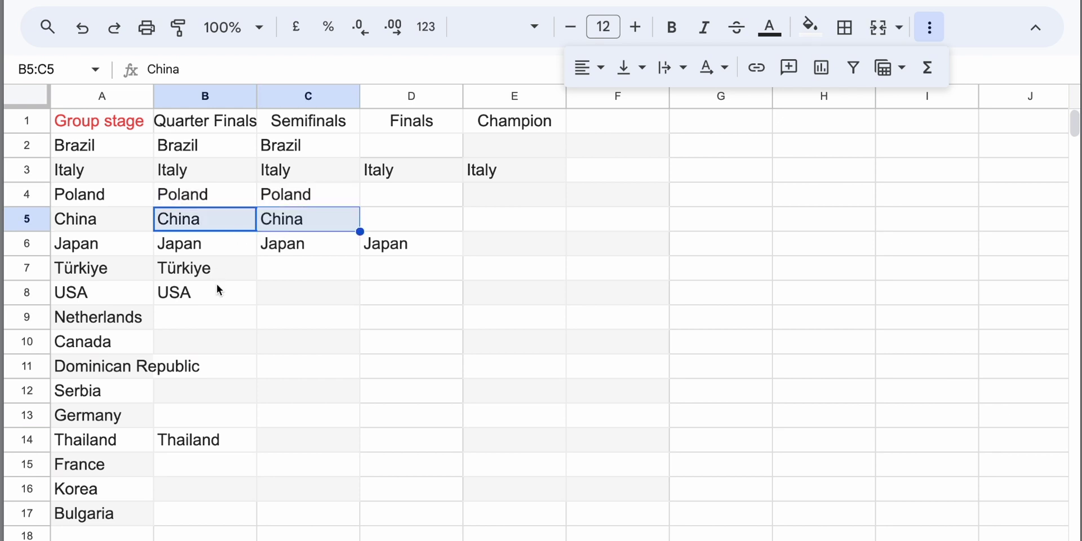
pyautogui.doubleClick(153, 96)
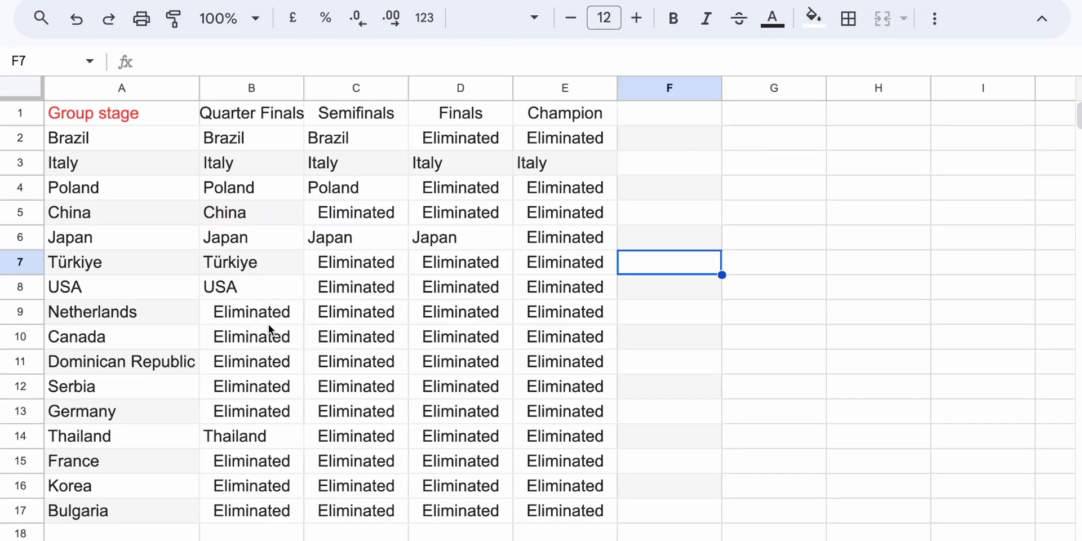
# Check the Eliminated entries across B2:E17 and dismiss the drop-down chips suggestion.
pyautogui.click(225, 322)
pyautogui.click(239, 388)
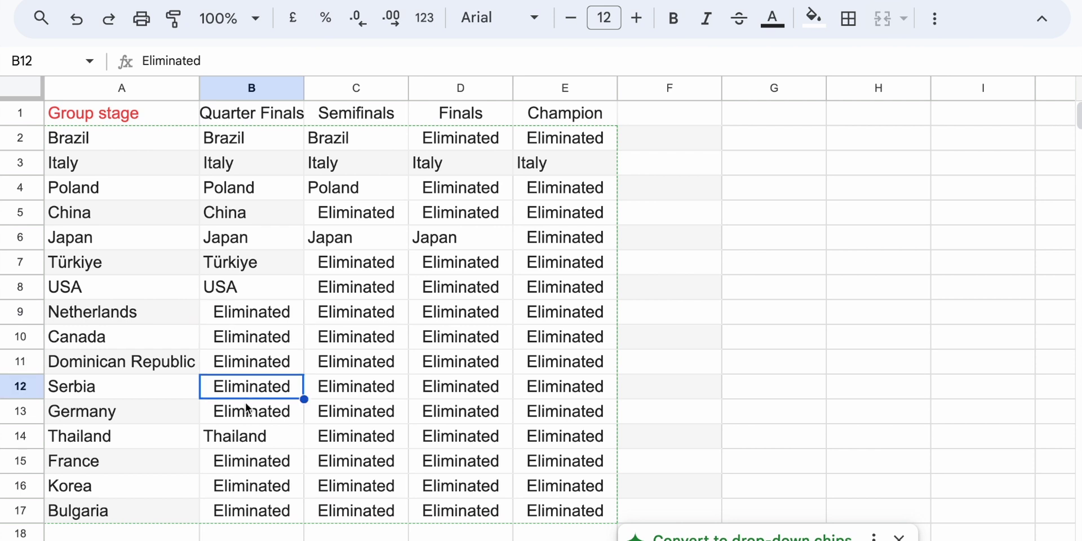
pyautogui.click(372, 319)
pyautogui.click(339, 216)
pyautogui.click(479, 190)
pyautogui.click(564, 198)
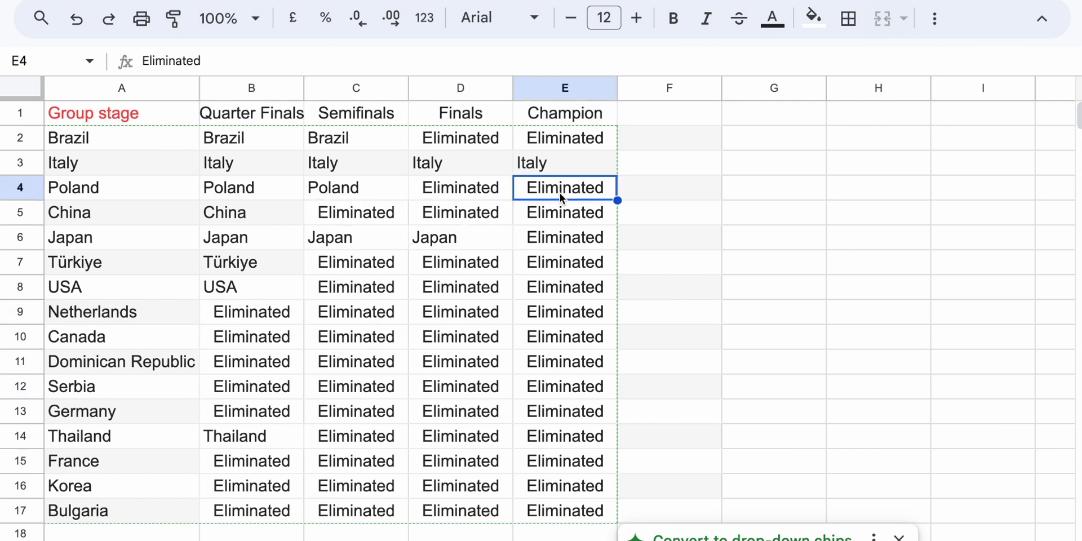
pyautogui.click(570, 337)
pyautogui.click(466, 392)
pyautogui.click(715, 337)
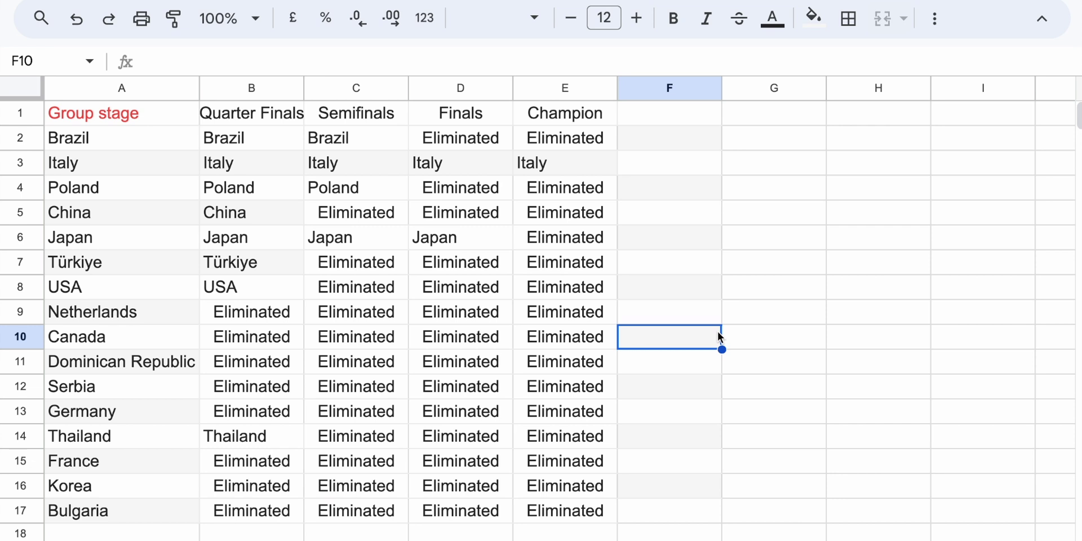
# Download the sheet as Microsoft Excel (.xlsx), trimming the copy number from the file name.
pyautogui.hotkey('ctrl', 'alt', 'f')
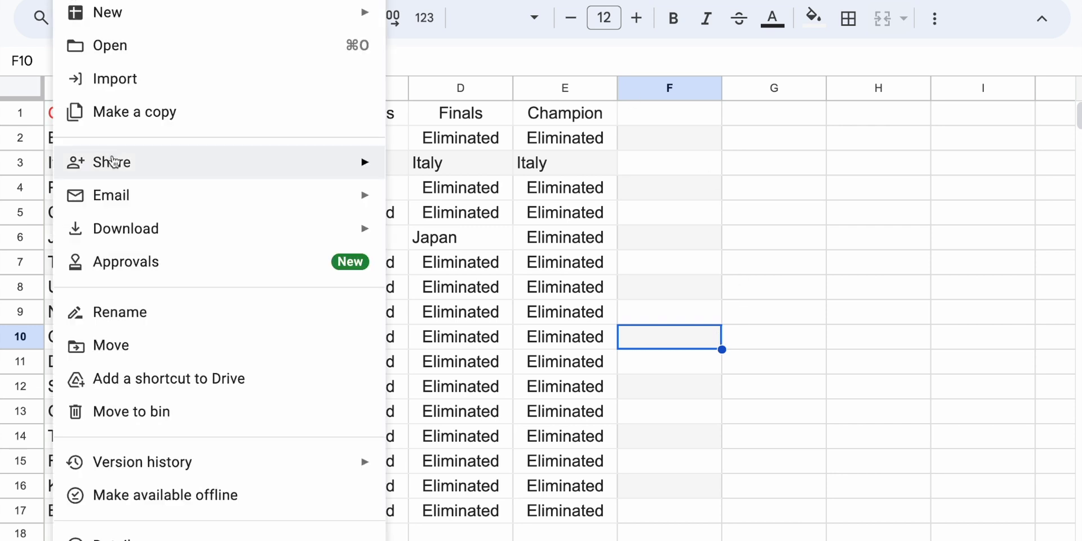
pyautogui.moveTo(123, 231)
pyautogui.click(441, 248)
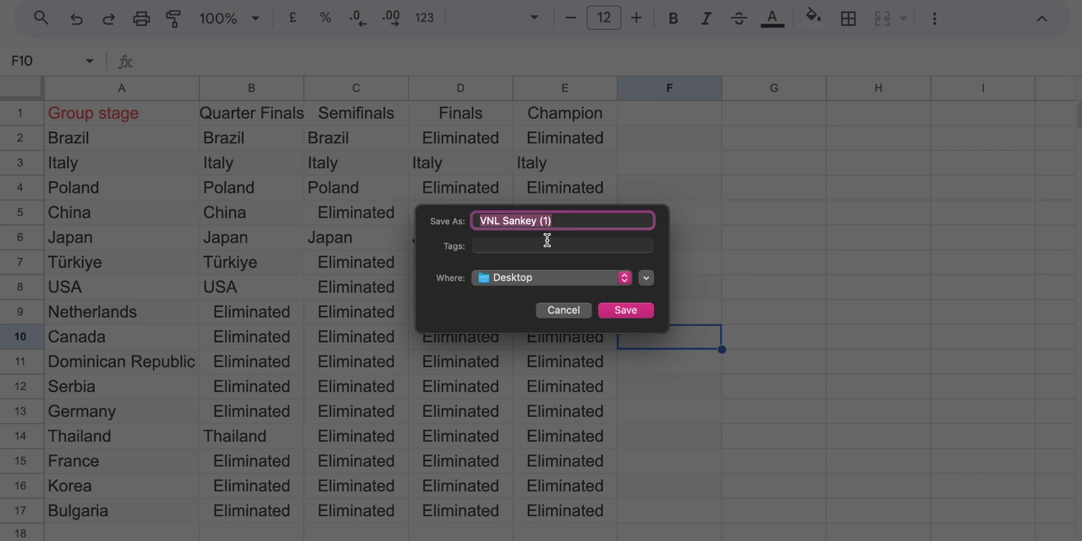
pyautogui.press('Right')
pyautogui.press('BackSpace')
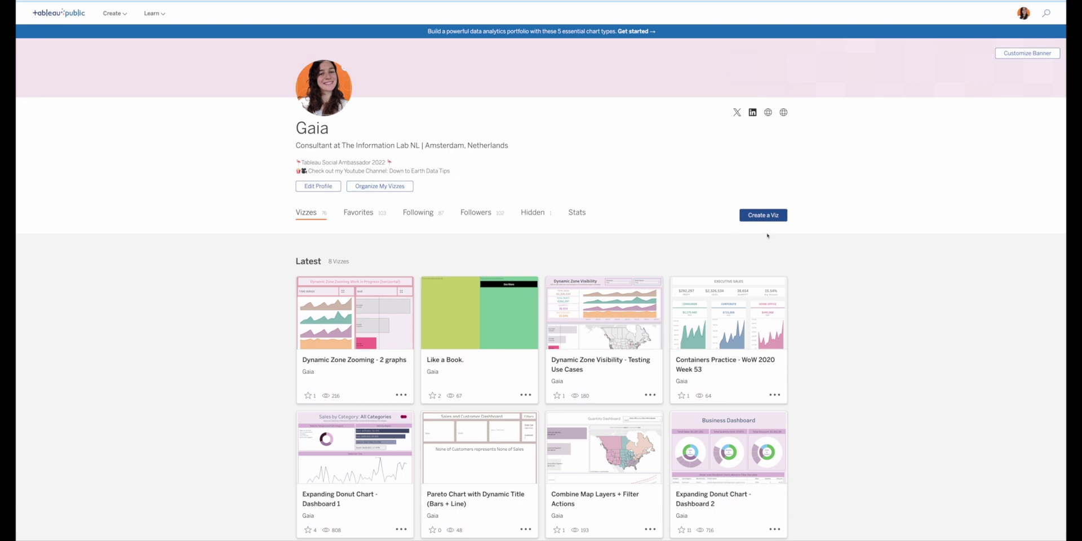
# Create a new viz and upload 'VNL Sankey data .xlsx' from the computer.
pyautogui.click(764, 215)
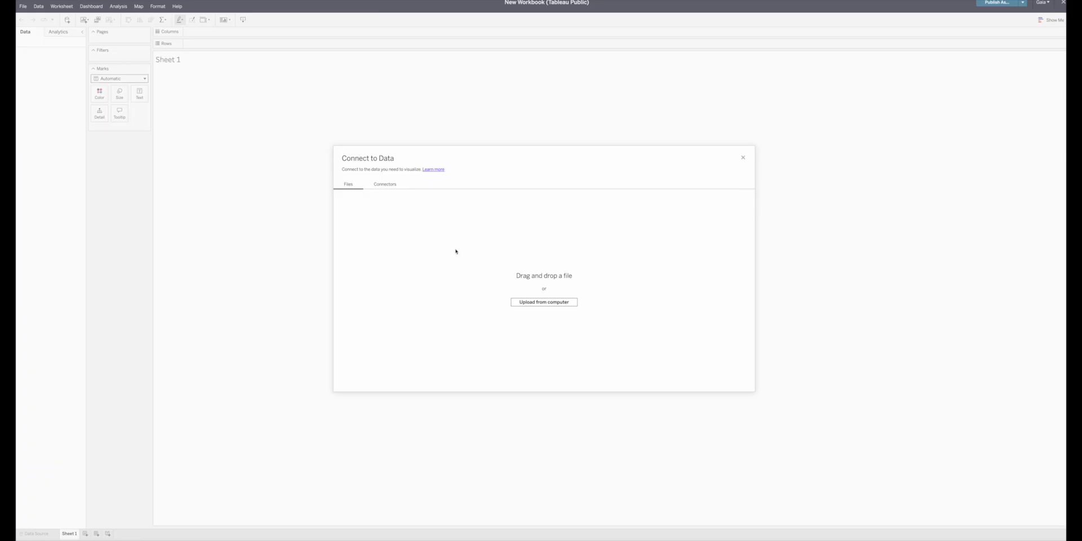
pyautogui.click(544, 302)
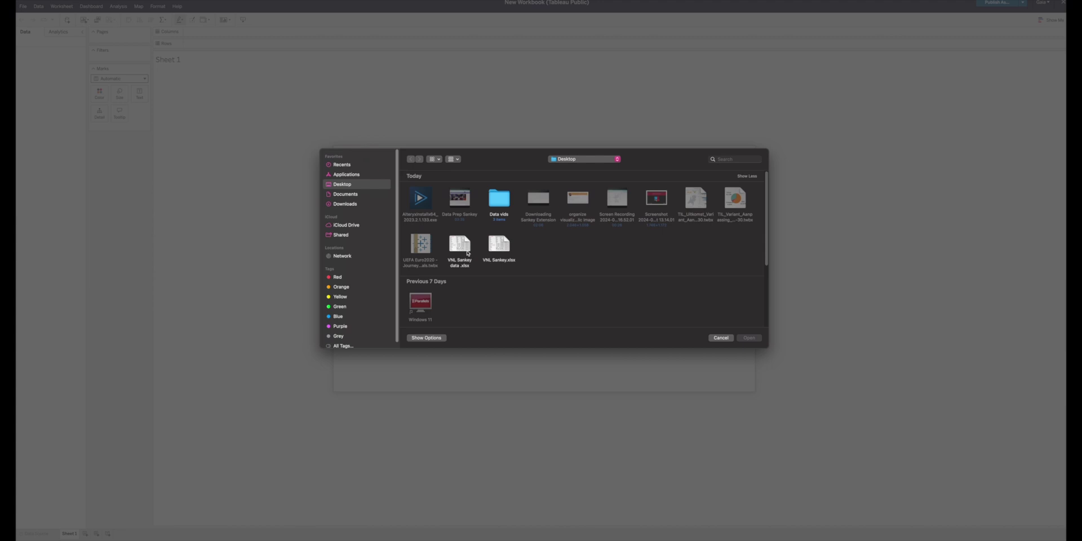
pyautogui.click(454, 248)
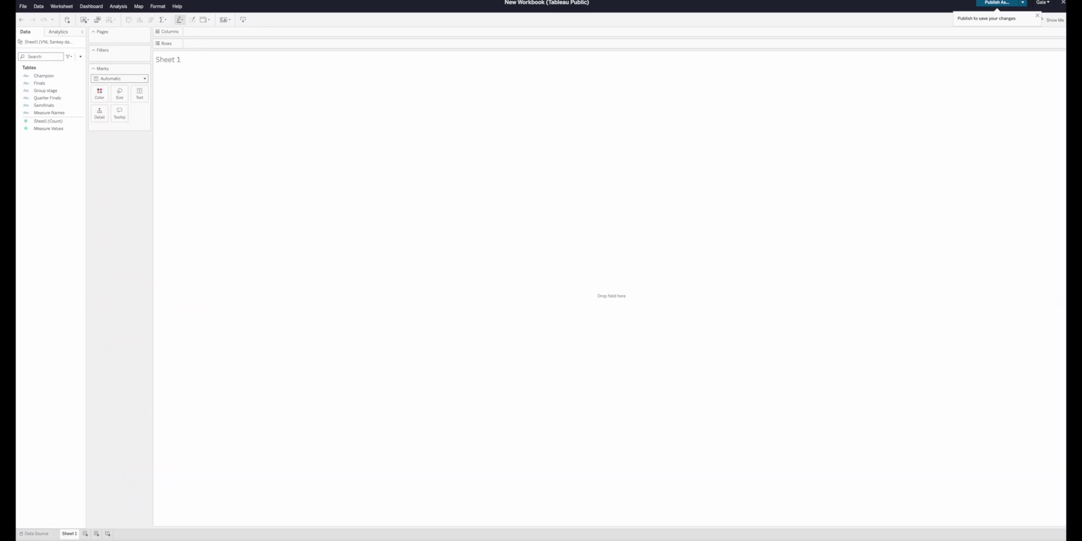
# Add the Sankey viz extension as Sheet 1's mark type.
pyautogui.click(144, 79)
pyautogui.click(129, 217)
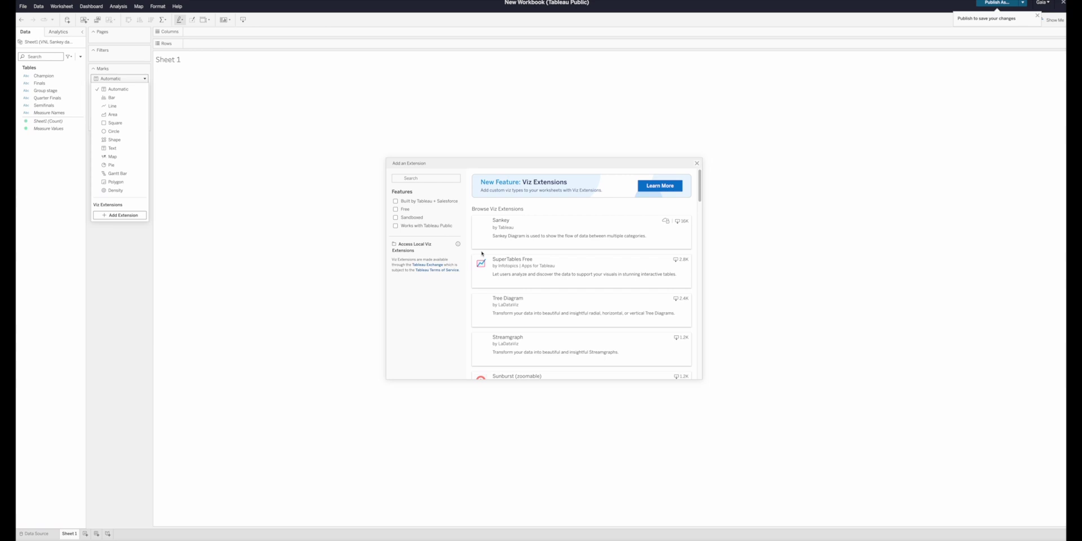
pyautogui.click(589, 227)
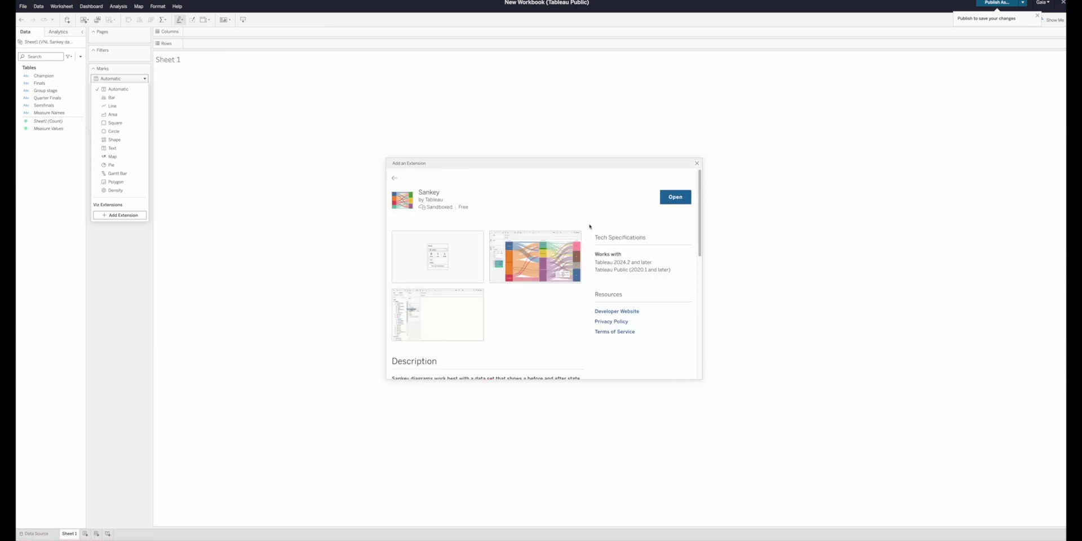
pyautogui.doubleClick(459, 205)
pyautogui.click(673, 197)
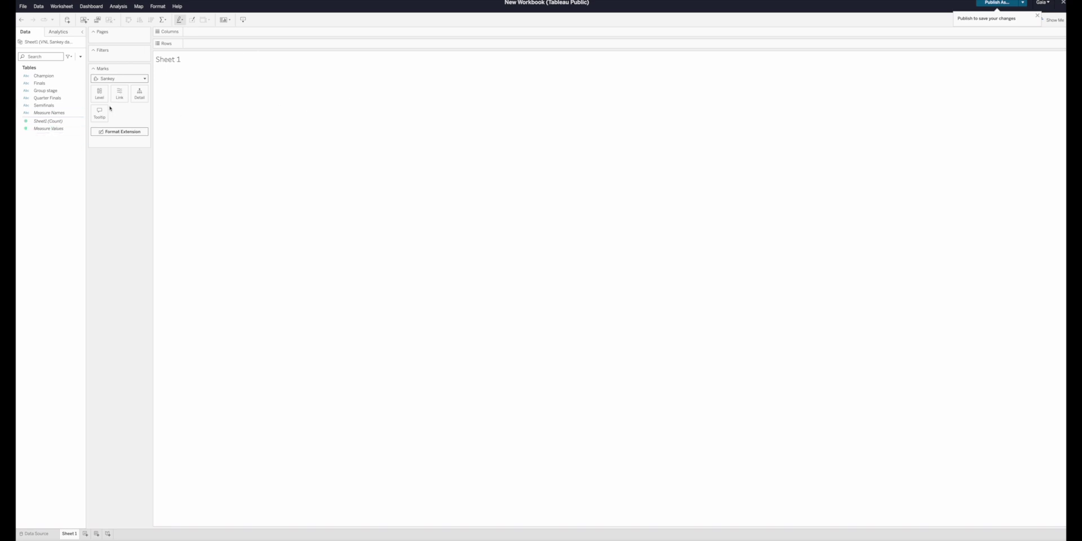
# Put Group stage, Quarter Finals, Semifinals, Finals and Champion on Level, in that order.
pyautogui.moveTo(45, 91); pyautogui.dragTo(103, 99)
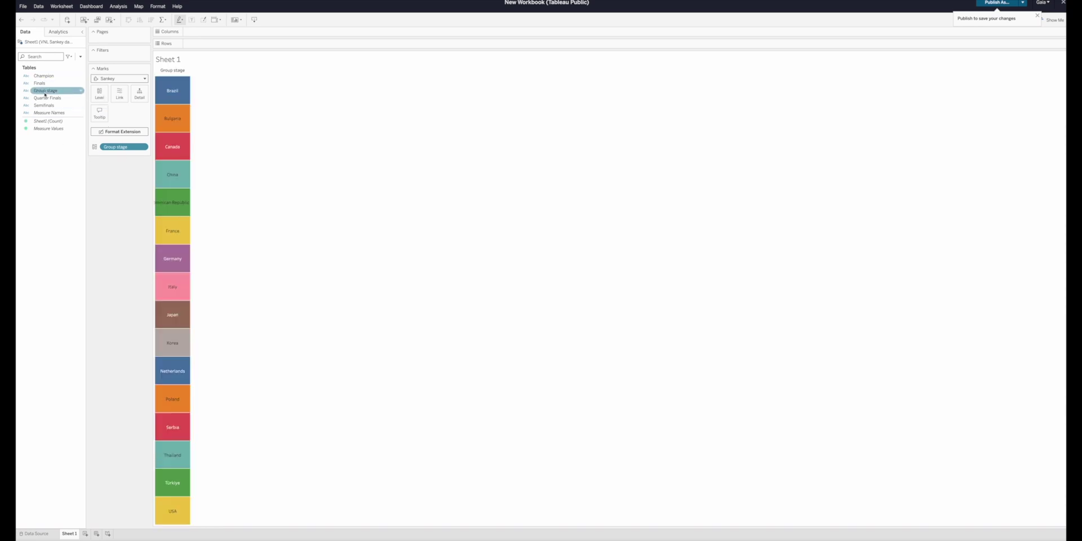
pyautogui.moveTo(47, 98); pyautogui.dragTo(101, 101)
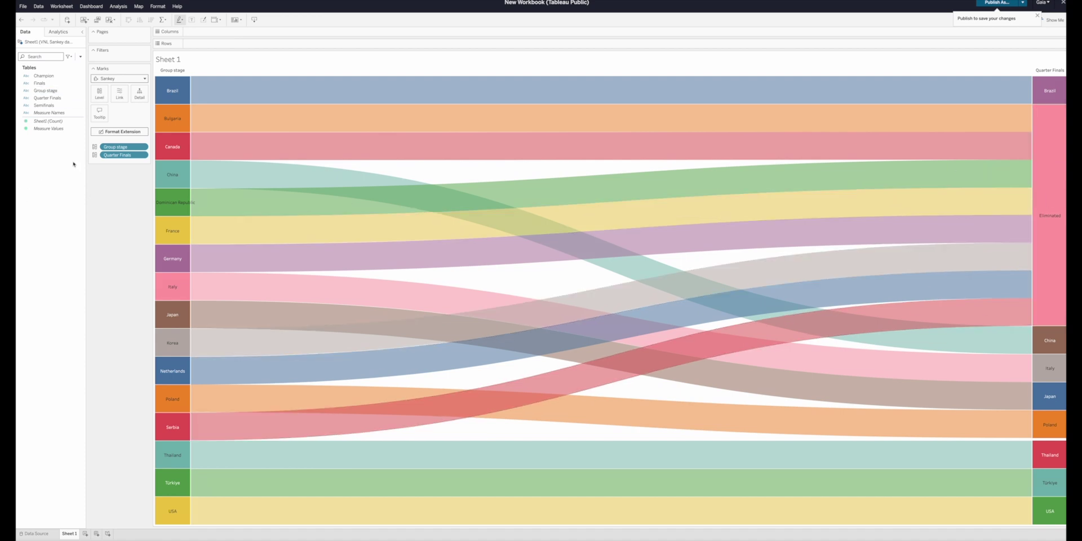
pyautogui.moveTo(44, 106); pyautogui.dragTo(98, 99)
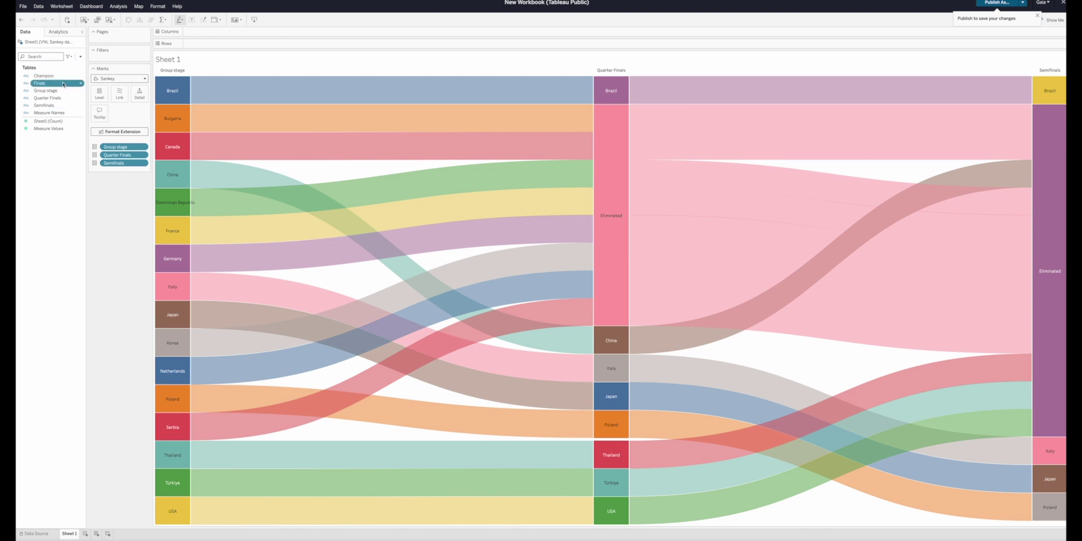
pyautogui.moveTo(39, 83); pyautogui.dragTo(102, 97)
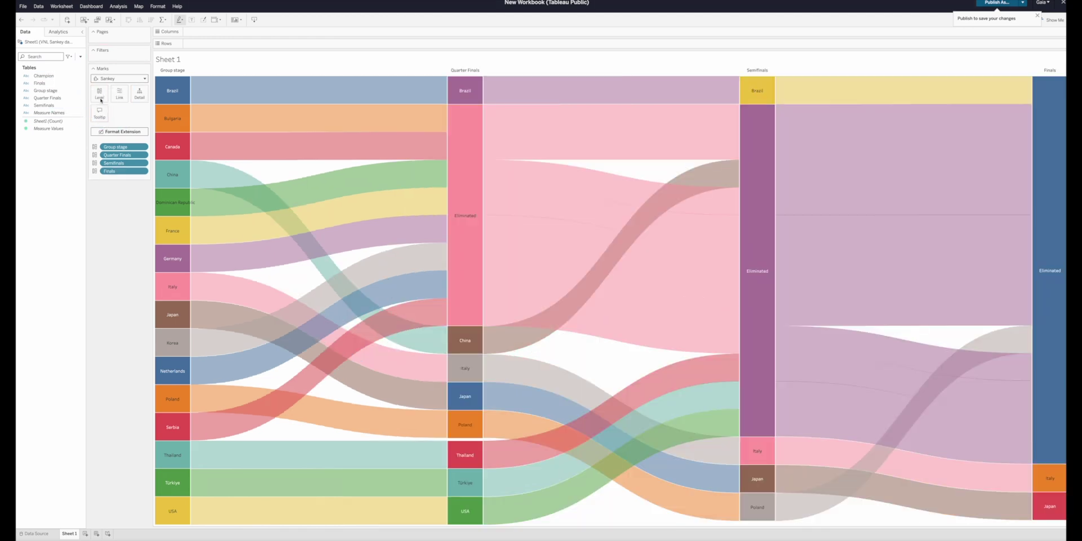
pyautogui.moveTo(44, 76); pyautogui.dragTo(101, 103)
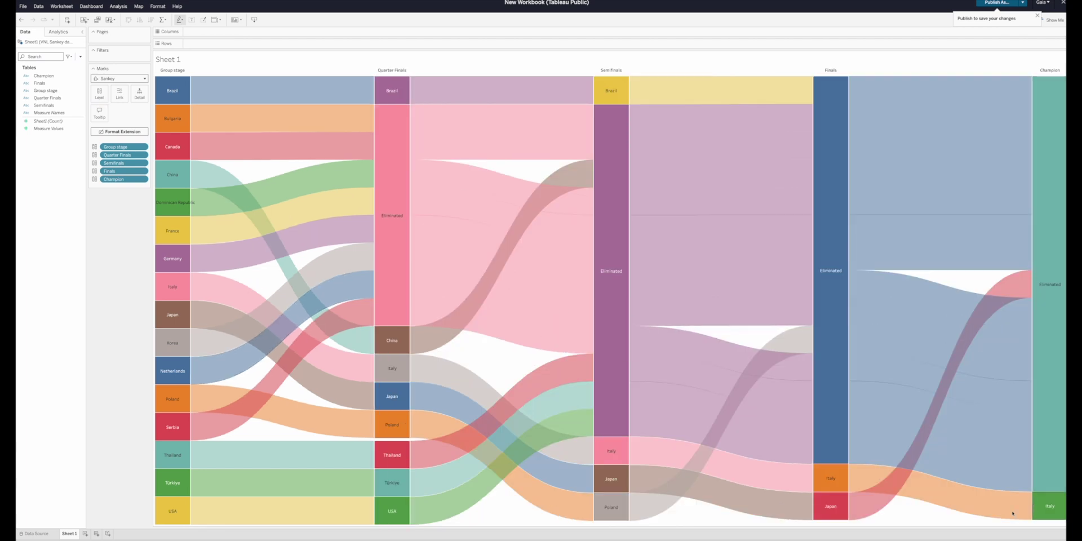
# Open the Sankey format settings and show the Palette list, still set to Tableau 10.
pyautogui.moveTo(412, 365)
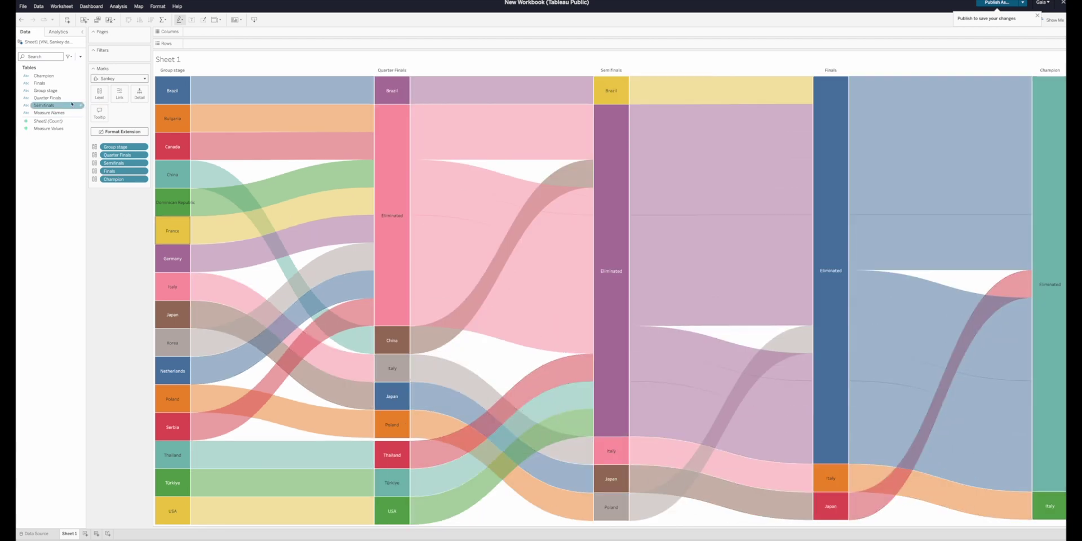
pyautogui.click(119, 131)
pyautogui.click(537, 256)
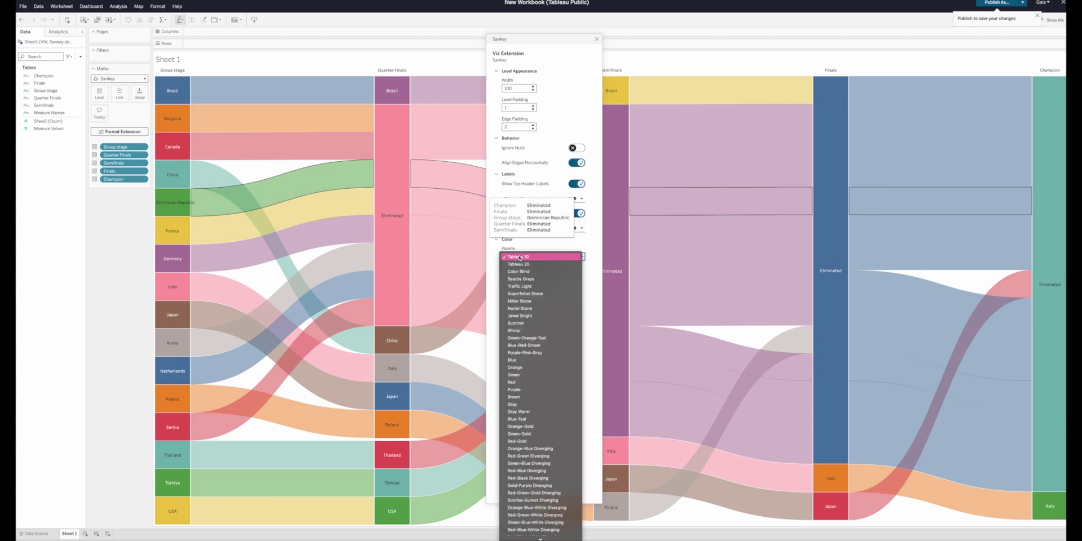
pyautogui.click(499, 245)
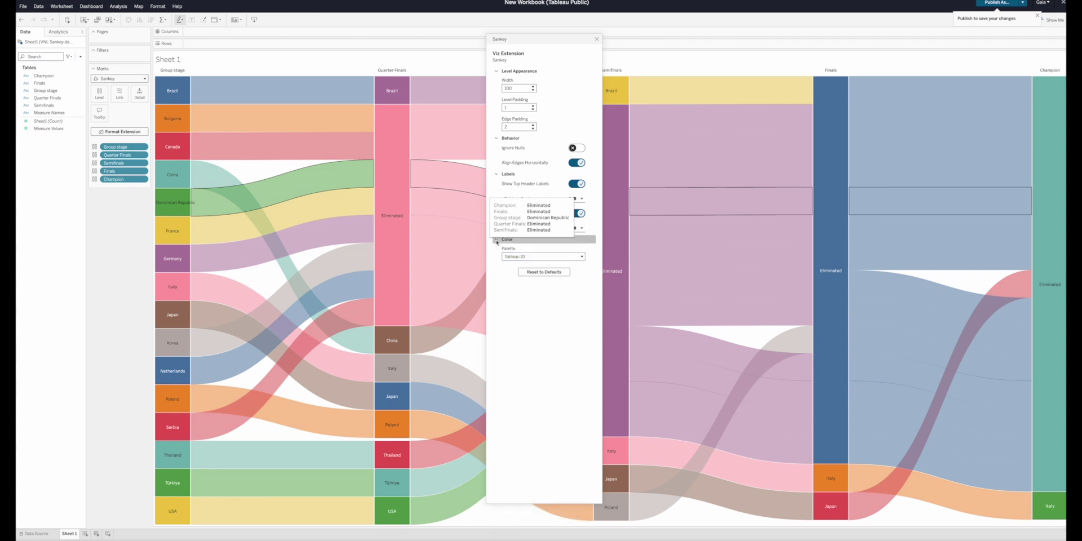
pyautogui.click(523, 257)
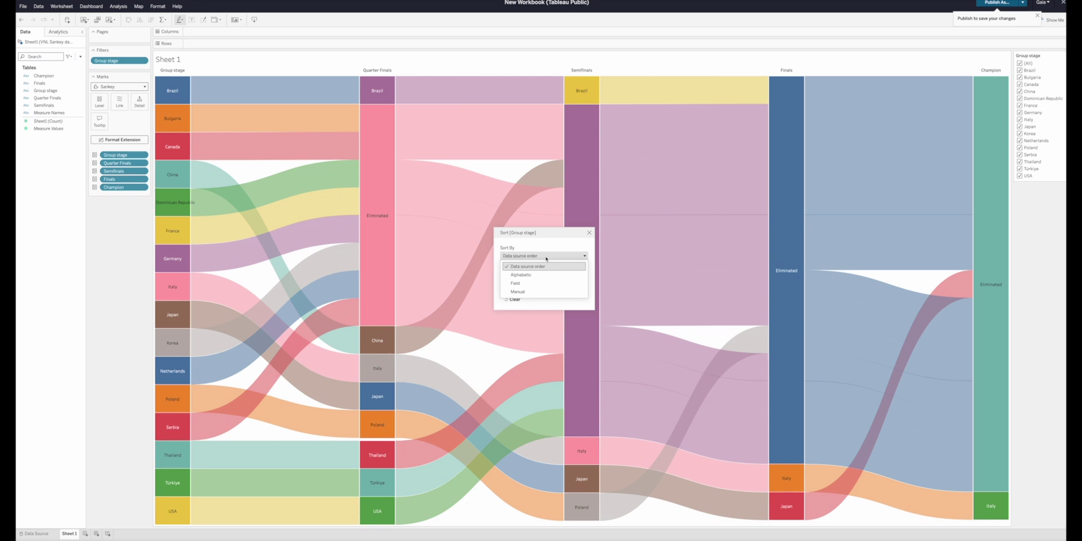
# Add a Group stage filter card and set the Group stage countries' sort to Manual.
pyautogui.click(535, 291)
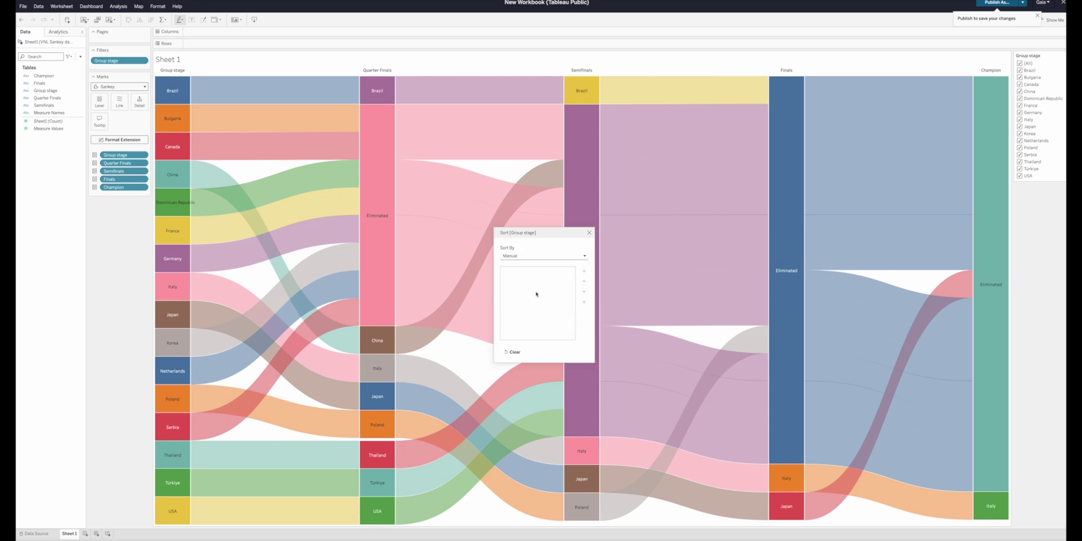
pyautogui.scroll(-3, 538, 324)
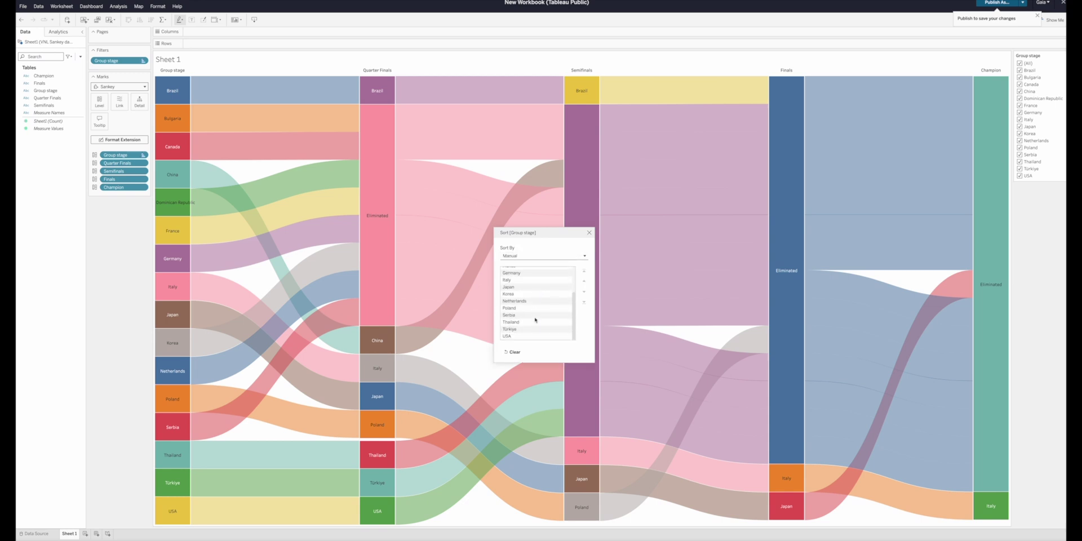
pyautogui.scroll(3, 519, 289)
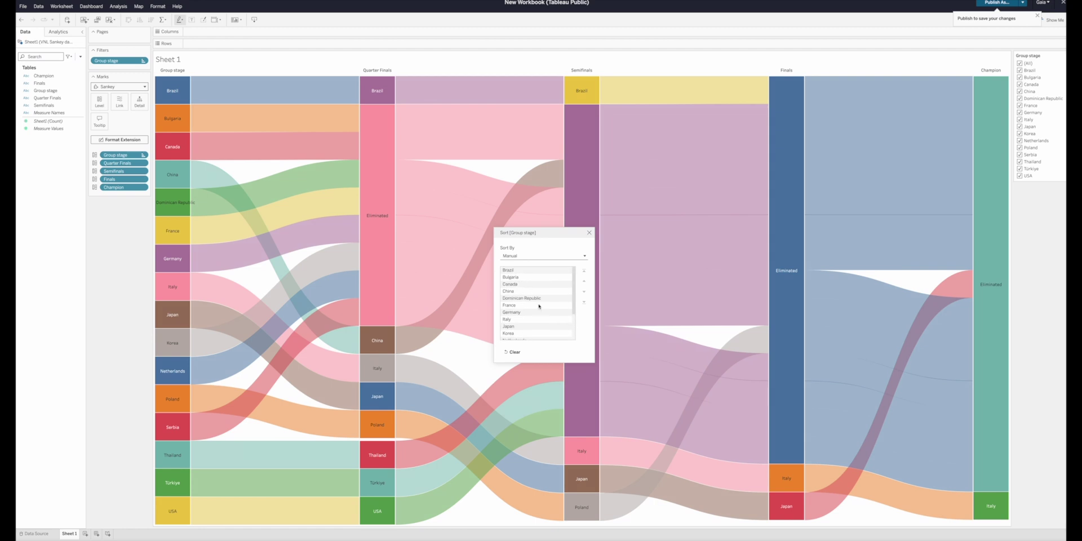
pyautogui.scroll(-3, 540, 306)
pyautogui.scroll(3, 536, 305)
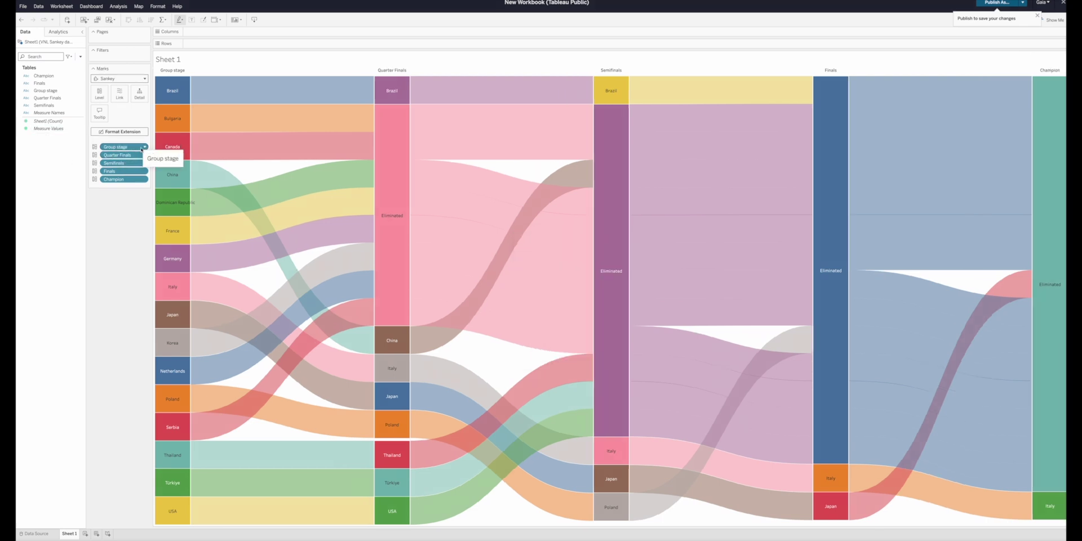
pyautogui.click(145, 147)
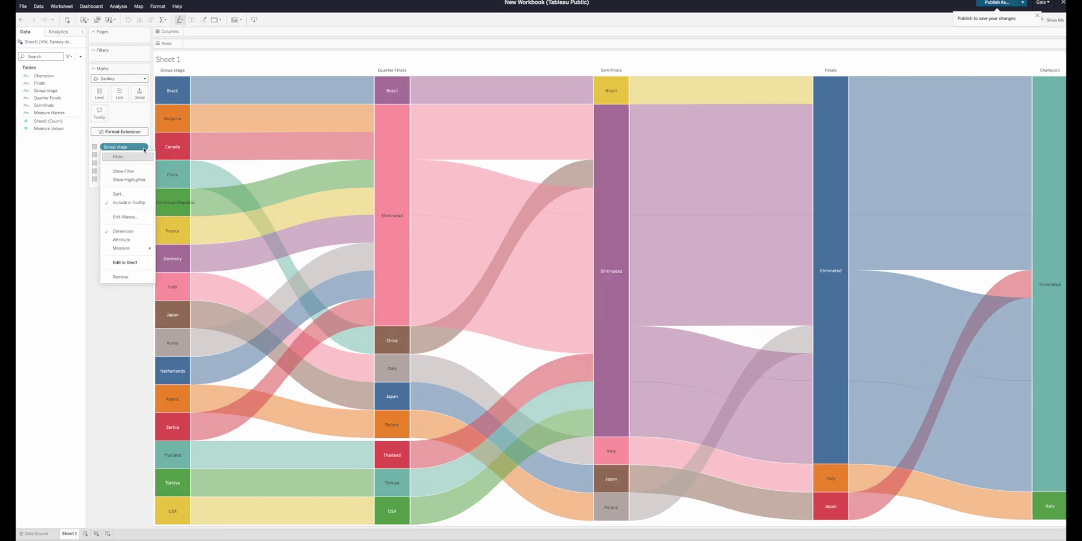
pyautogui.click(125, 171)
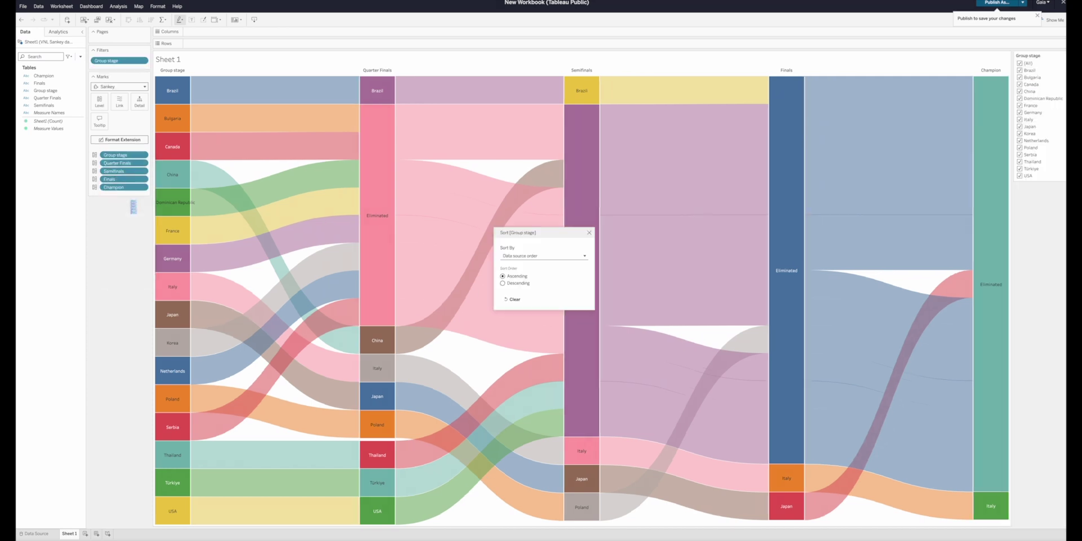
pyautogui.click(542, 256)
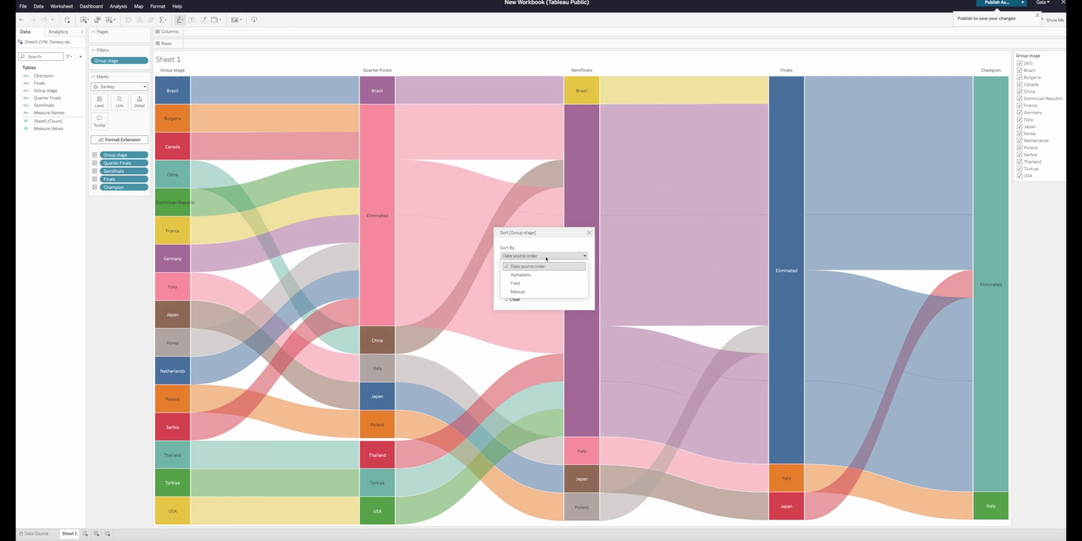
pyautogui.click(536, 291)
pyautogui.scroll(-3, 539, 317)
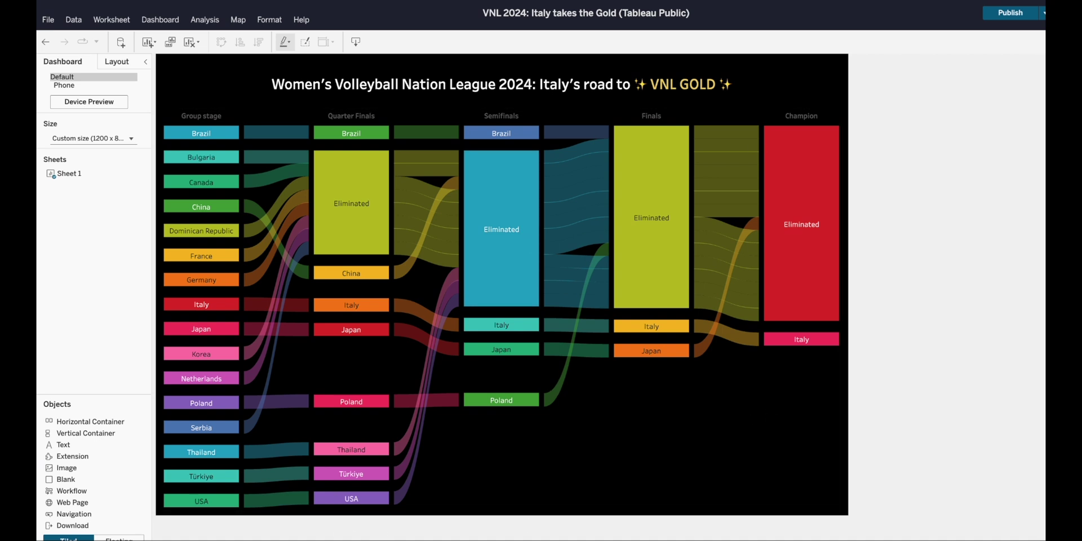
# Open Sheet 1 from the dashboard's Sheets list.
pyautogui.doubleClick(129, 171)
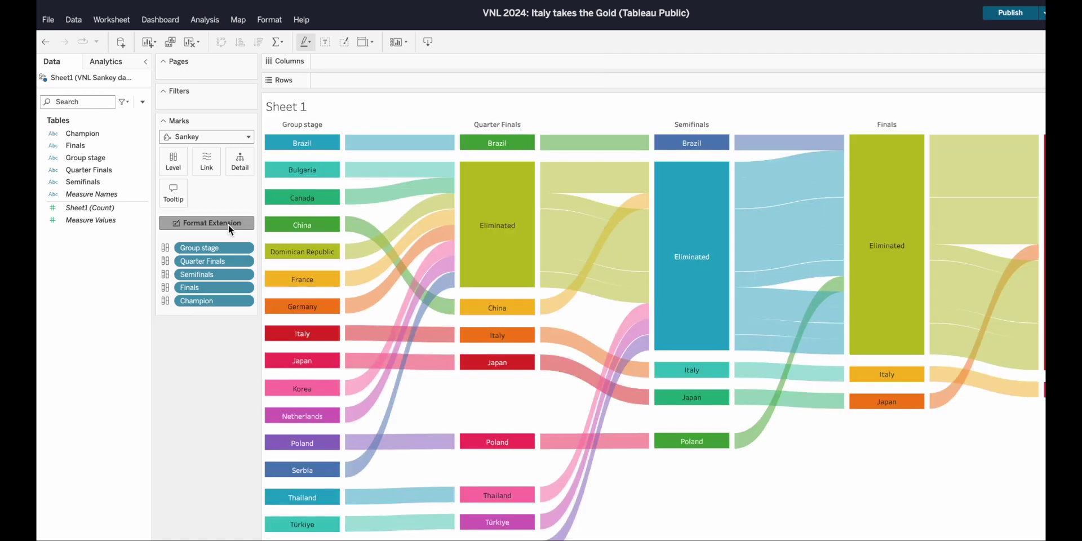
# Open the Sankey format panel, move it aside, and pick the Hue Circle palette.
pyautogui.click(229, 224)
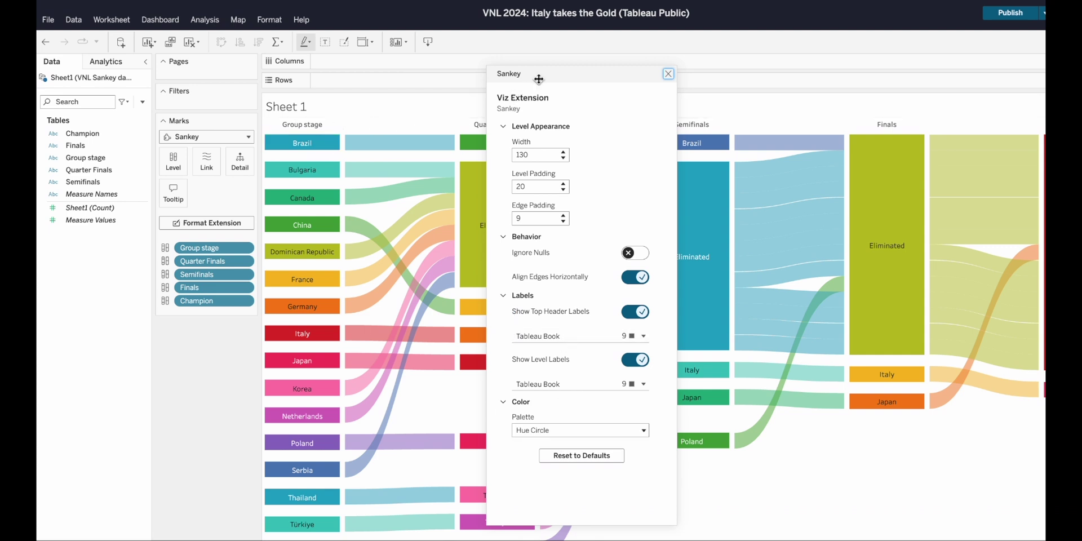
pyautogui.moveTo(536, 79); pyautogui.dragTo(811, 71)
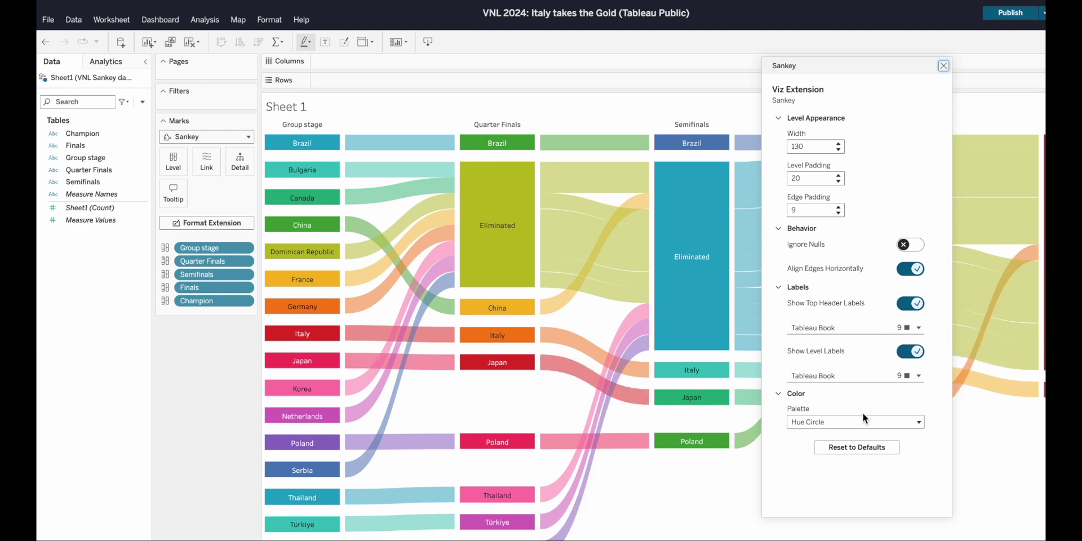
pyautogui.click(836, 427)
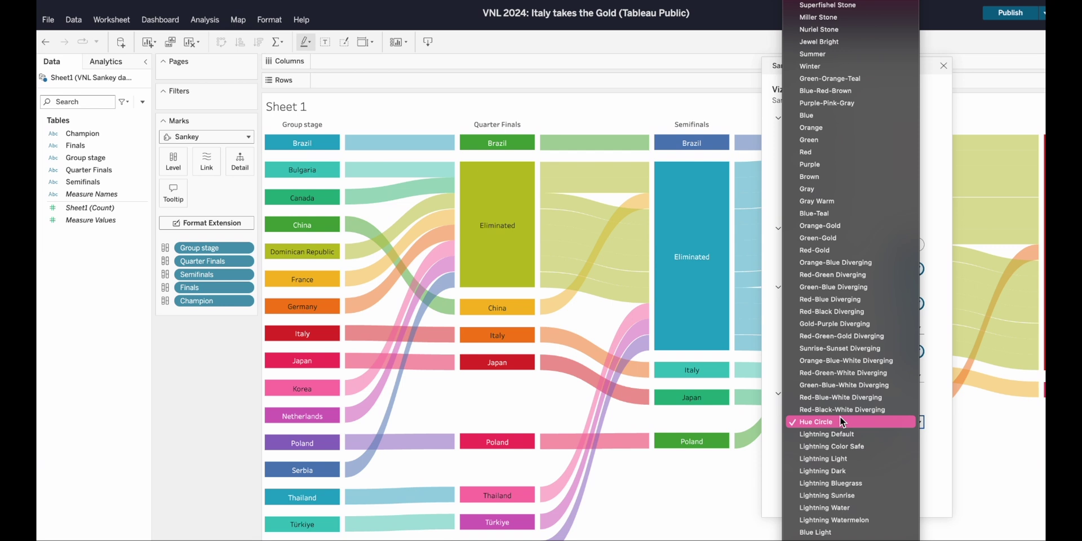
pyautogui.click(840, 419)
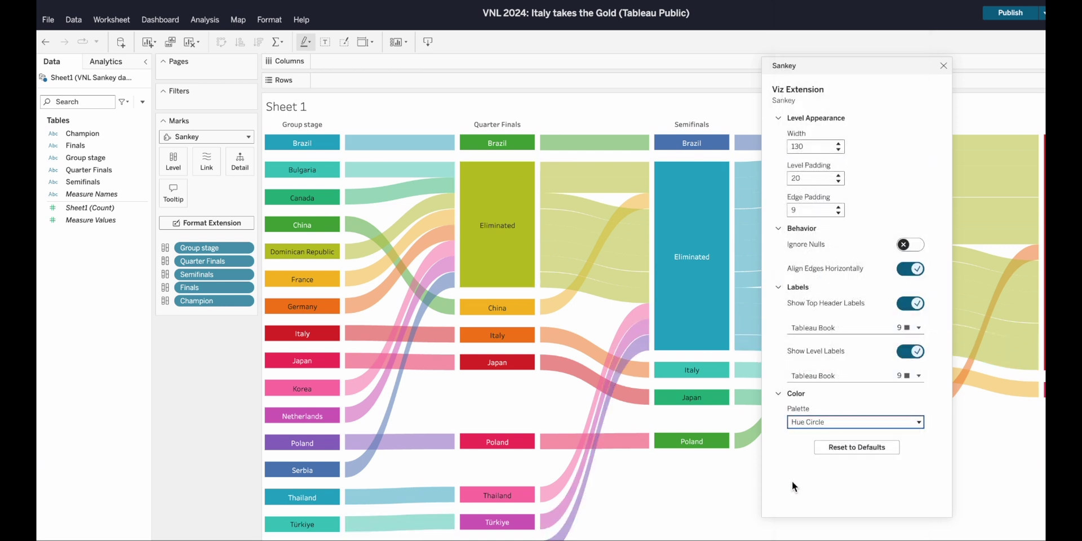
# Try widths 133 and 100, then settle the Sankey level width at 120.
pyautogui.click(837, 150)
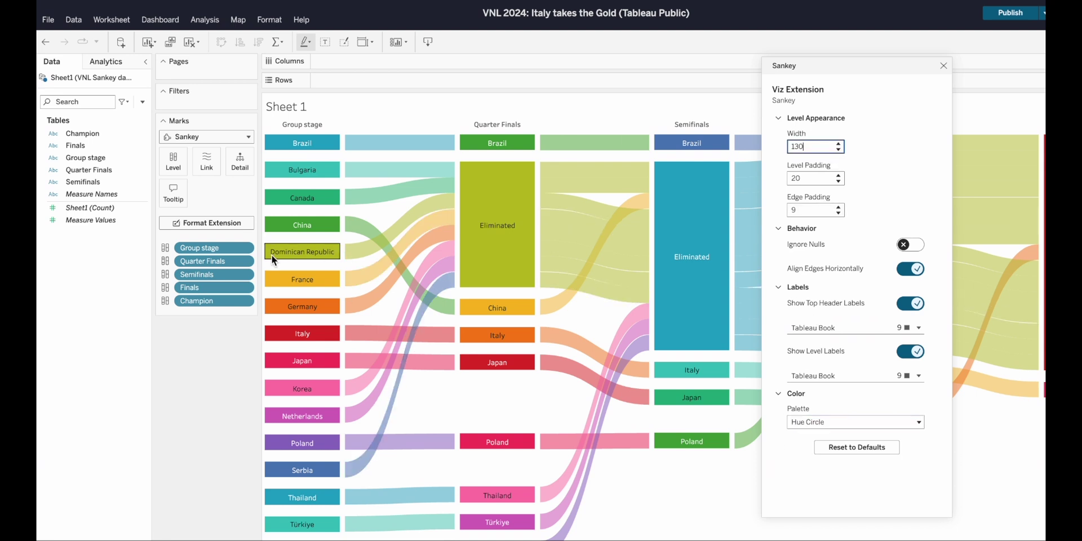
pyautogui.click(839, 144)
pyautogui.click(839, 144)
pyautogui.click(839, 144)
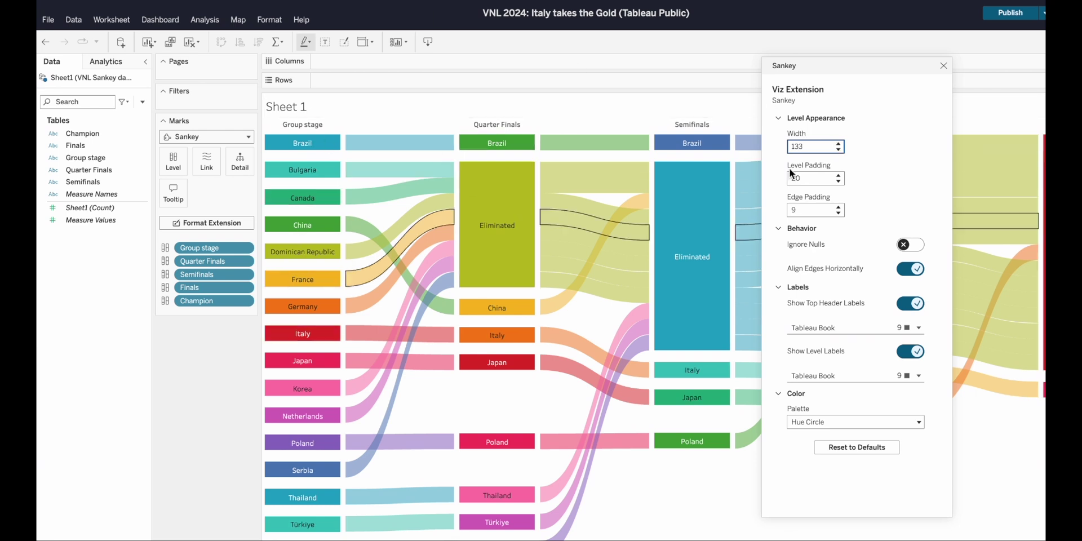
pyautogui.press('BackSpace')
pyautogui.press('BackSpace')
pyautogui.write('0')
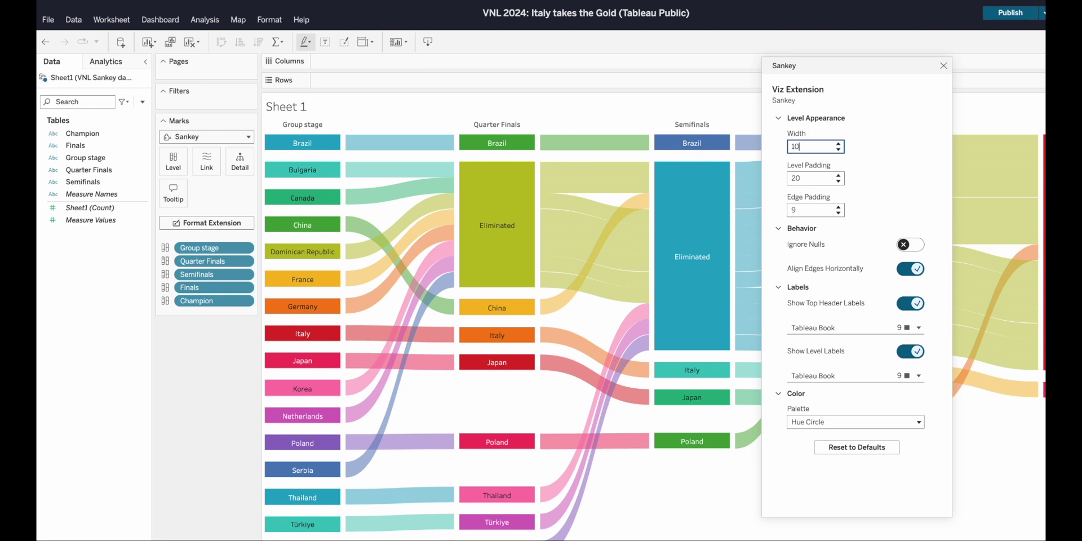
pyautogui.write('0')
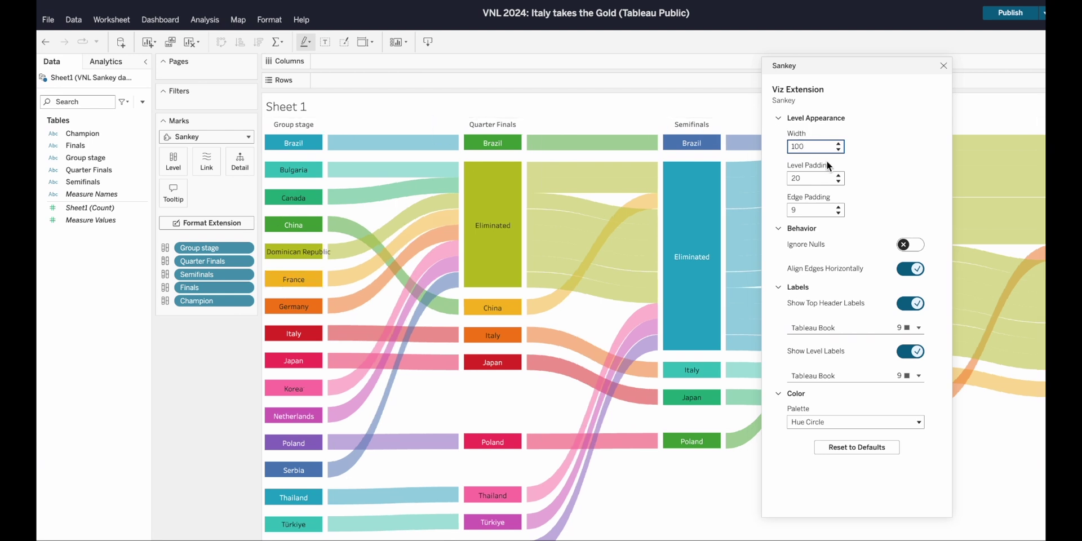
pyautogui.press('BackSpace')
pyautogui.press('BackSpace')
pyautogui.write('20')
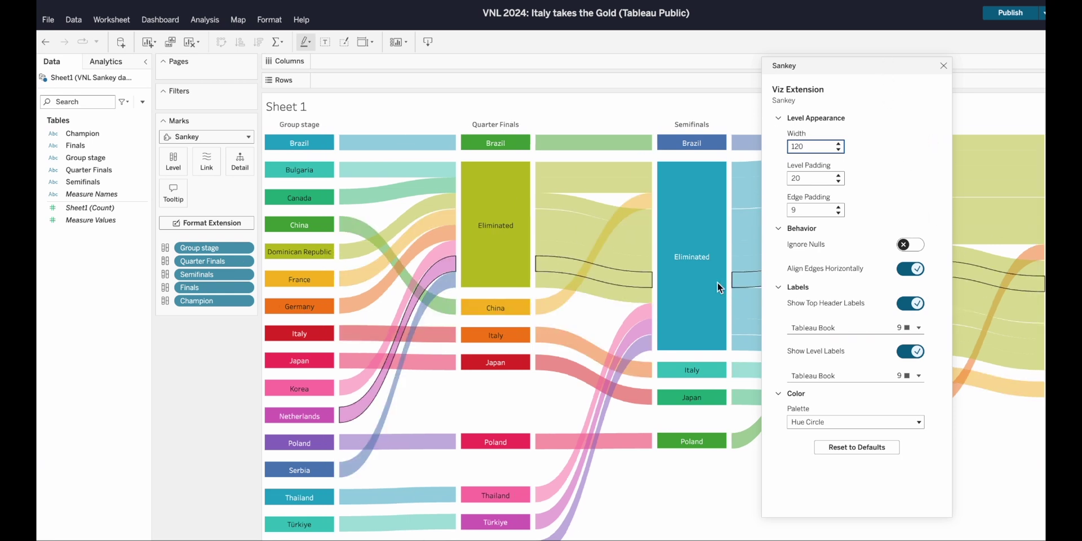
# Change the level padding from 20 to 70 and move the panel to reveal the chart.
pyautogui.click(808, 182)
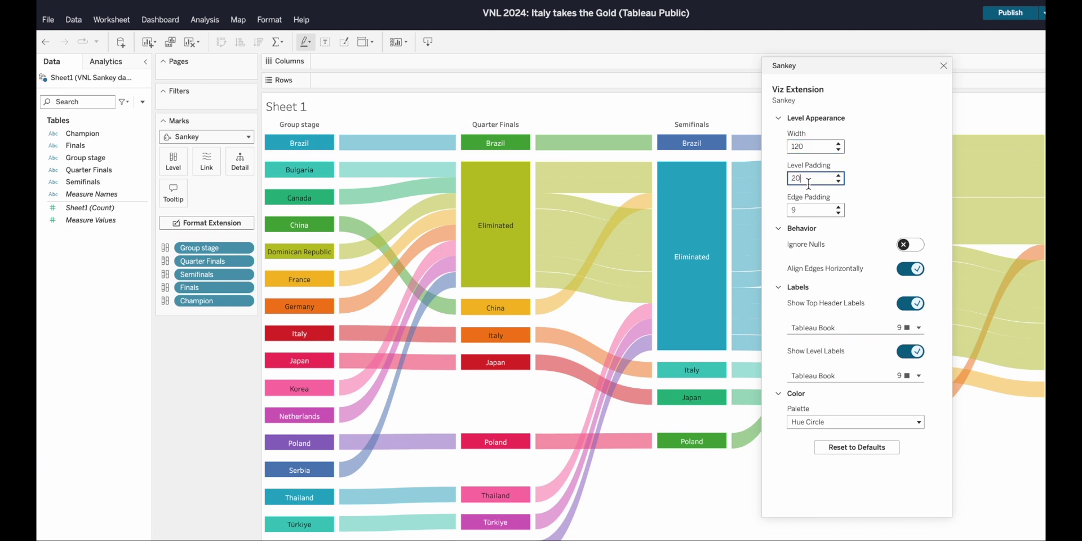
pyautogui.doubleClick(794, 177)
pyautogui.write('70')
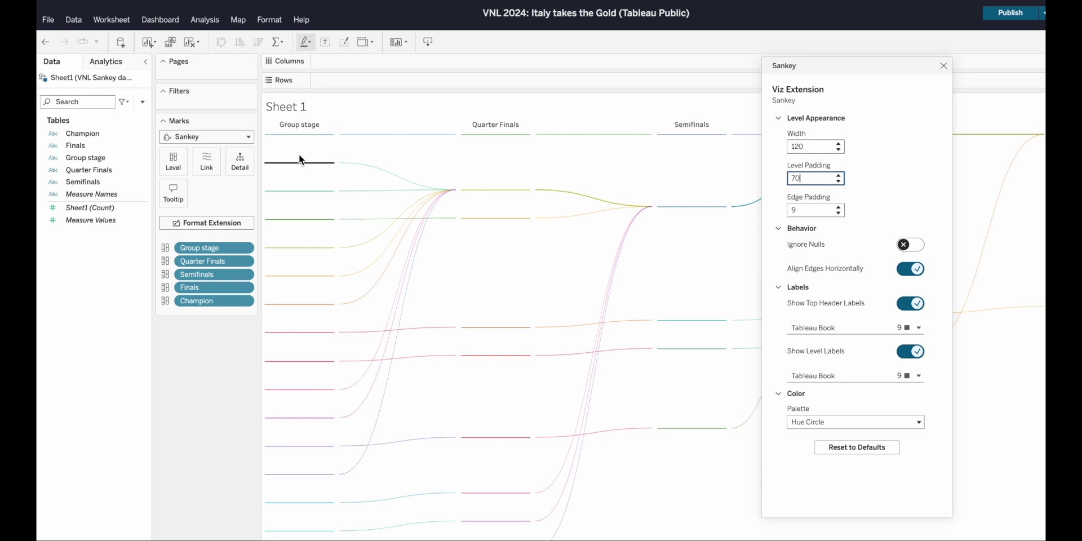
pyautogui.moveTo(823, 65); pyautogui.dragTo(411, 46)
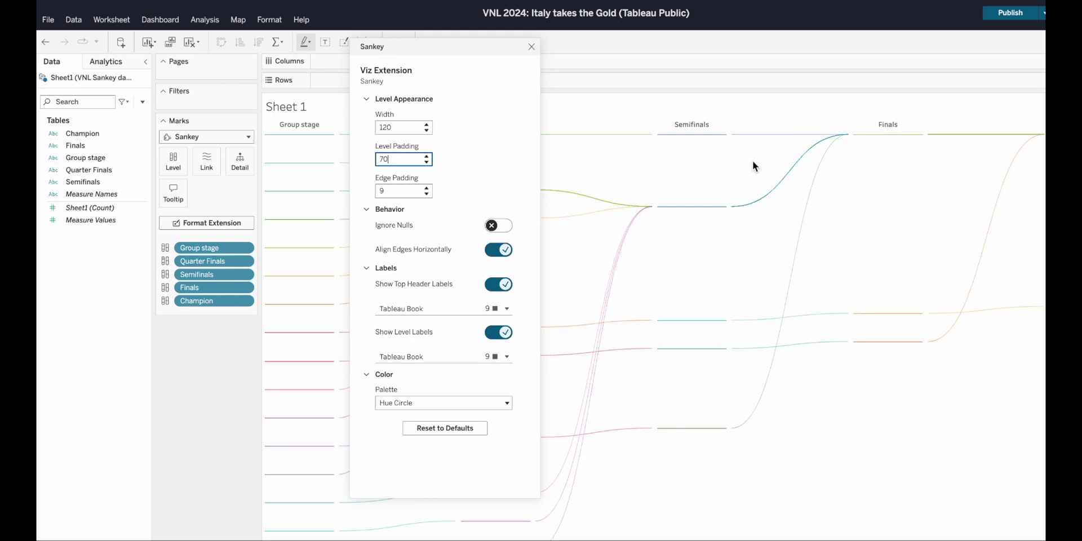
# Try level padding 0, restore it to 20, and close the Sankey format settings.
pyautogui.press('BackSpace')
pyautogui.press('BackSpace')
pyautogui.write('20')
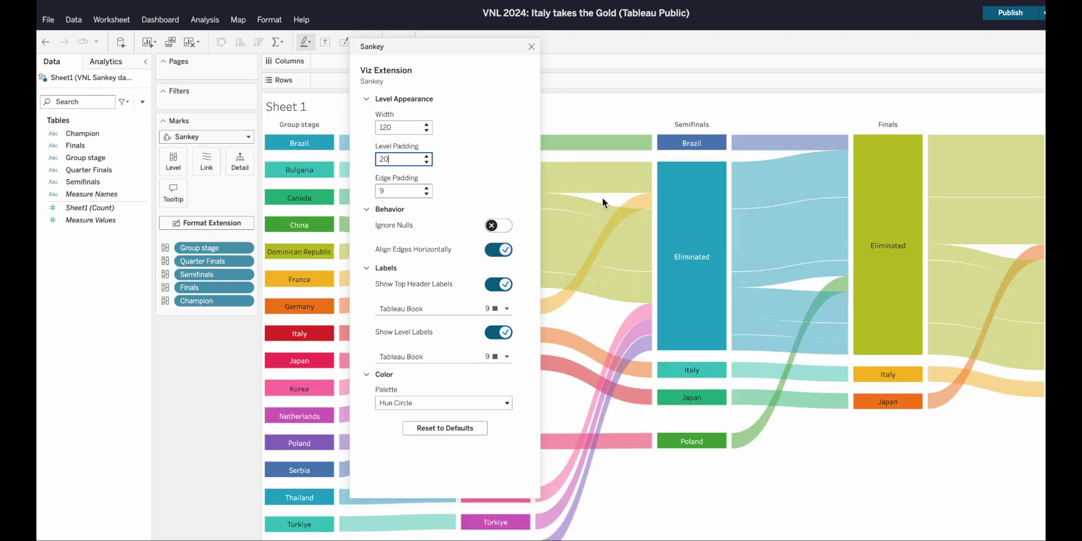
pyautogui.press('BackSpace')
pyautogui.press('BackSpace')
pyautogui.write('0')
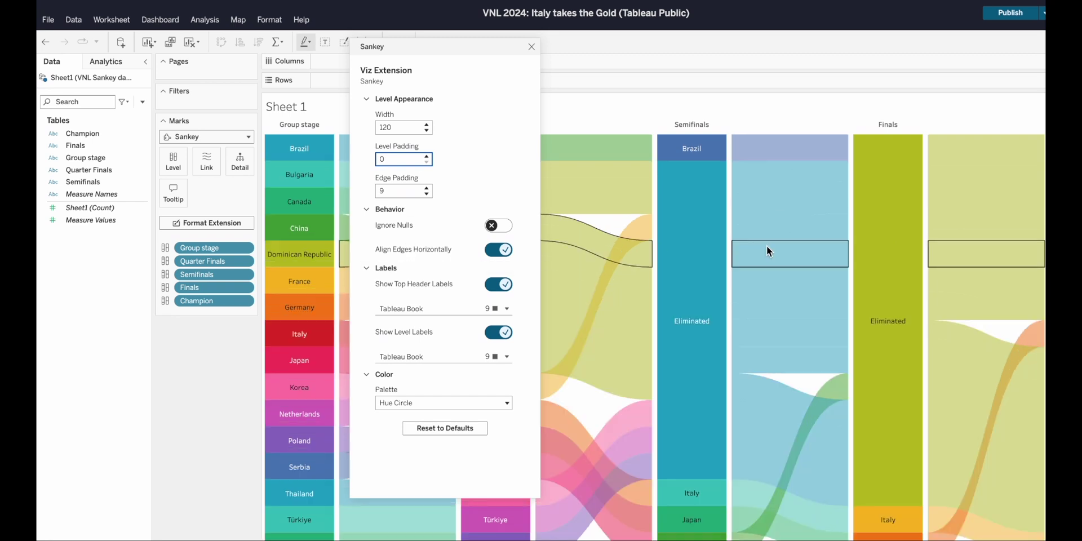
pyautogui.press('BackSpace')
pyautogui.write('20')
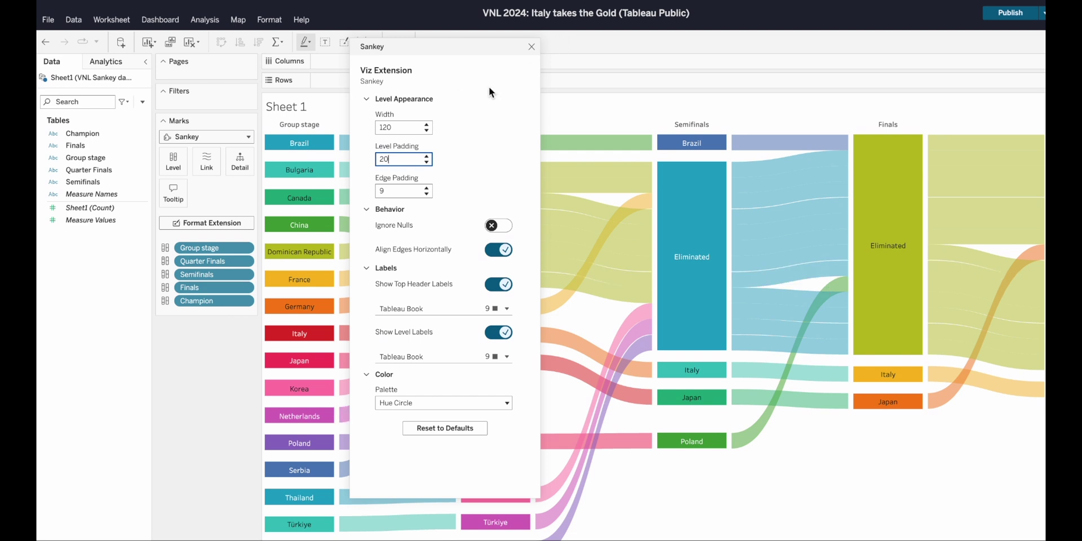
pyautogui.click(530, 47)
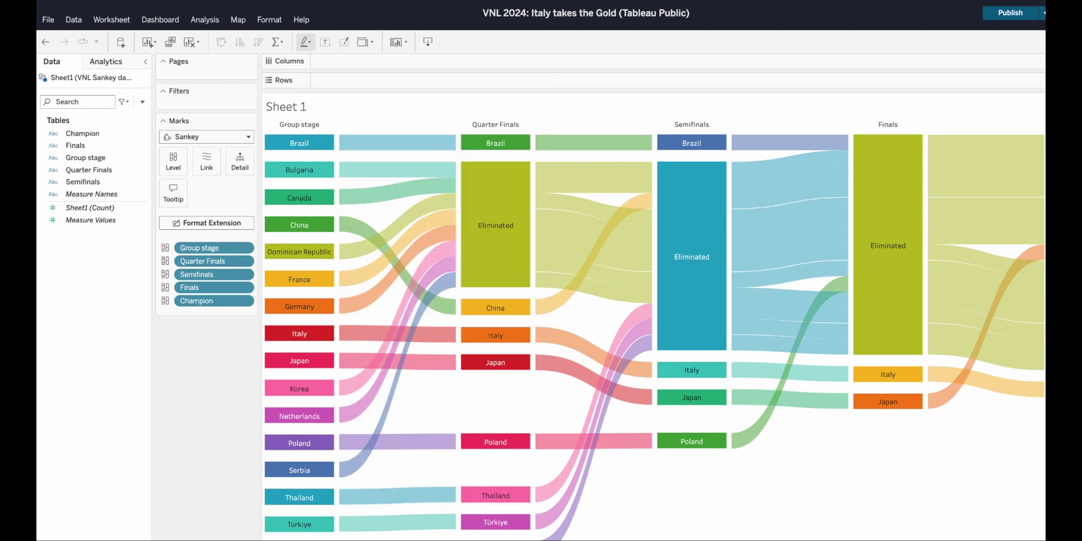
# On the dashboard, highlight Italy's path, clear it, then highlight China's path.
pyautogui.hotkey('ctrl', 'Tab')
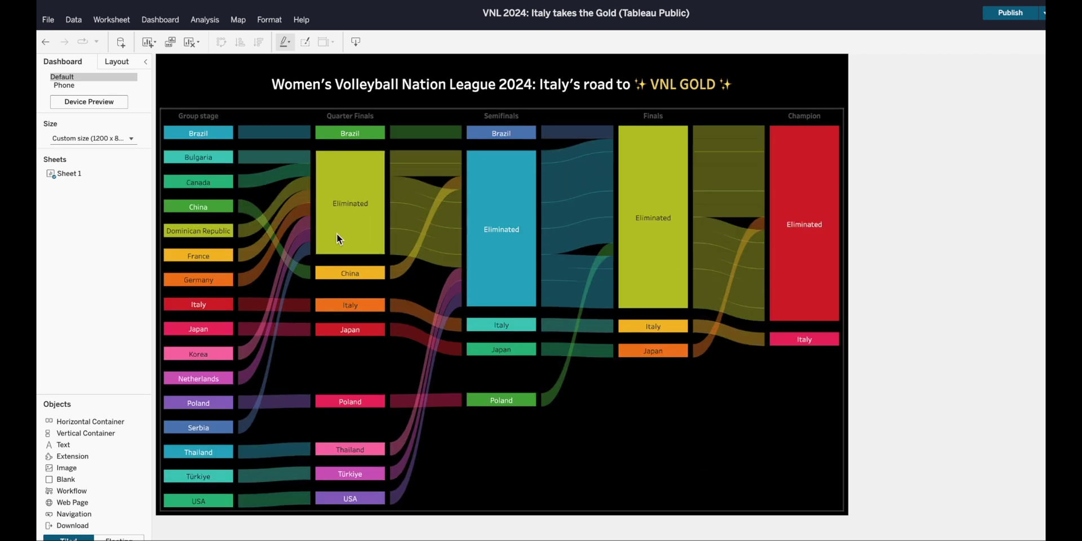
pyautogui.click(800, 341)
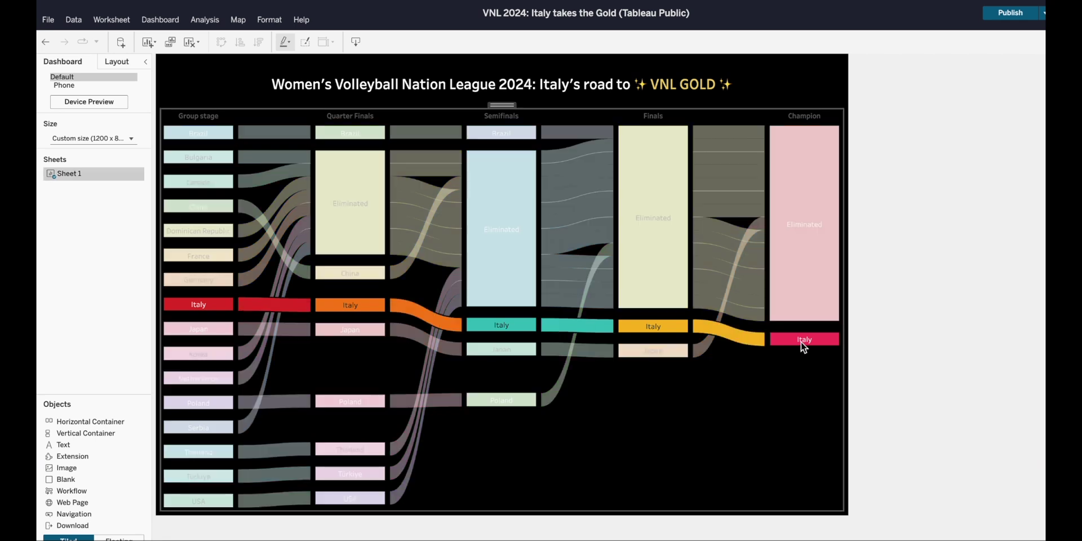
pyautogui.click(800, 342)
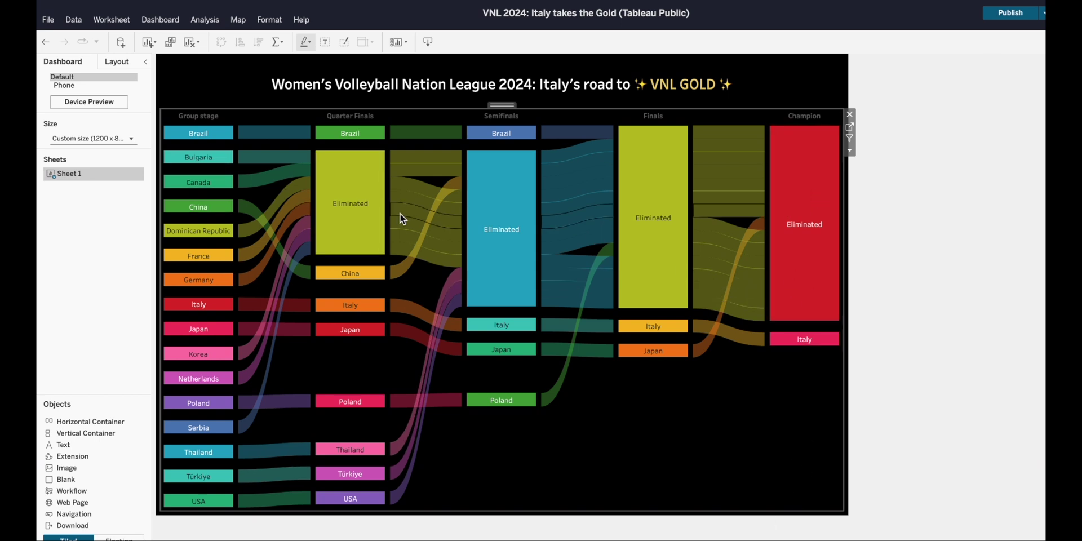
pyautogui.click(190, 206)
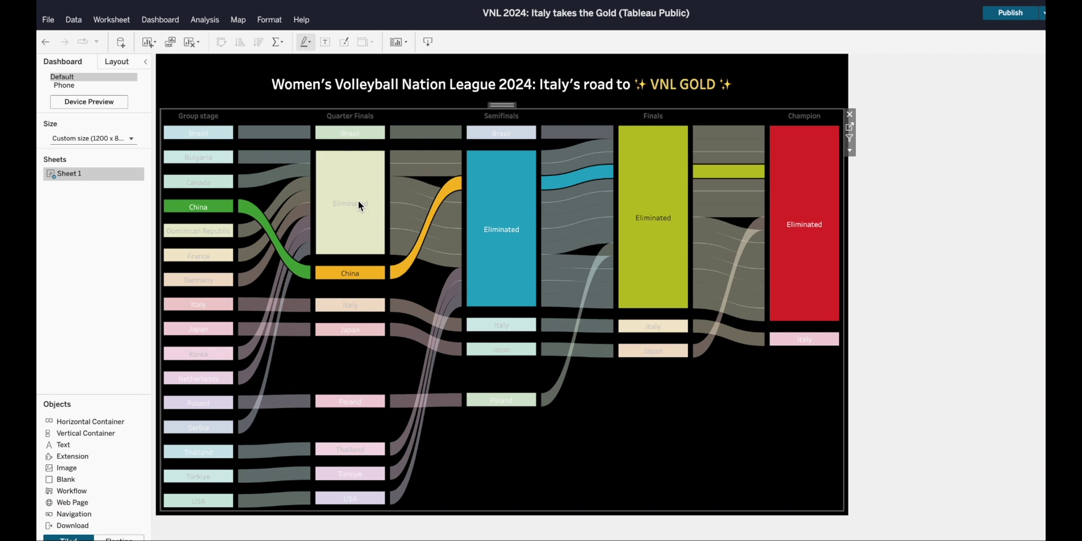
# Enable Show tooltips in Sheet 1's tooltip editor and check a band's tooltip.
pyautogui.click(195, 213)
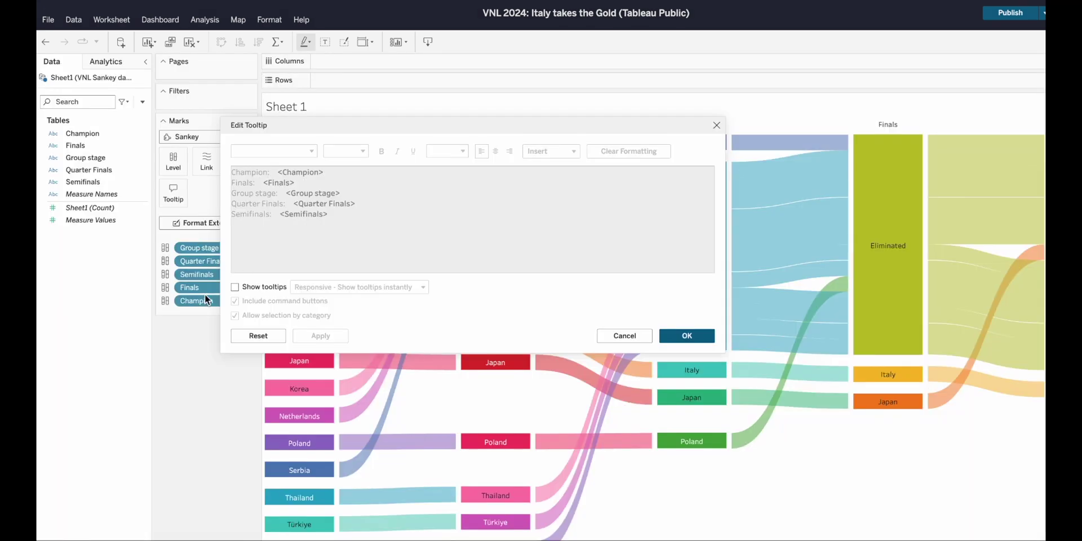
pyautogui.click(234, 287)
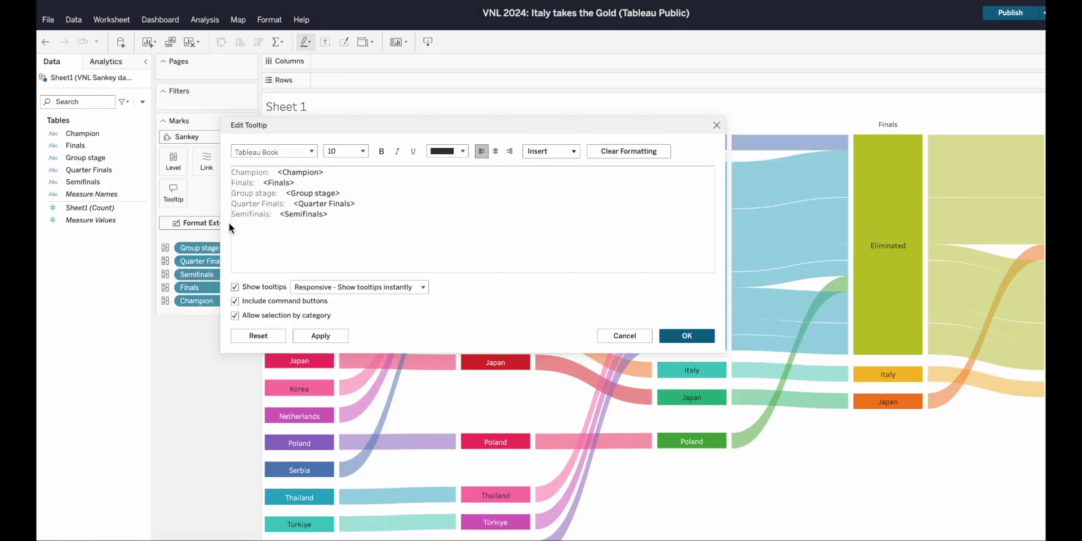
pyautogui.click(687, 335)
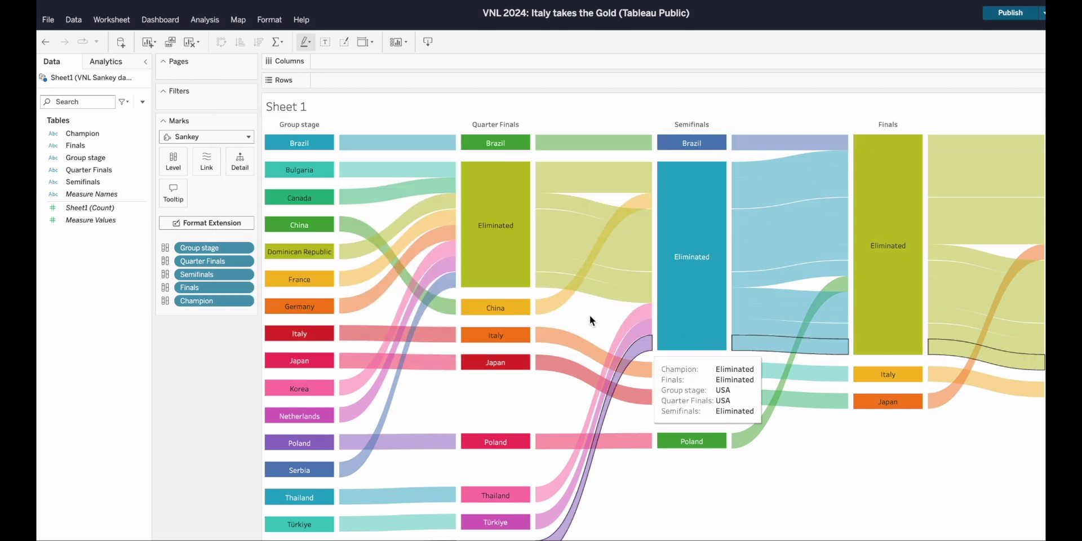
pyautogui.moveTo(569, 284)
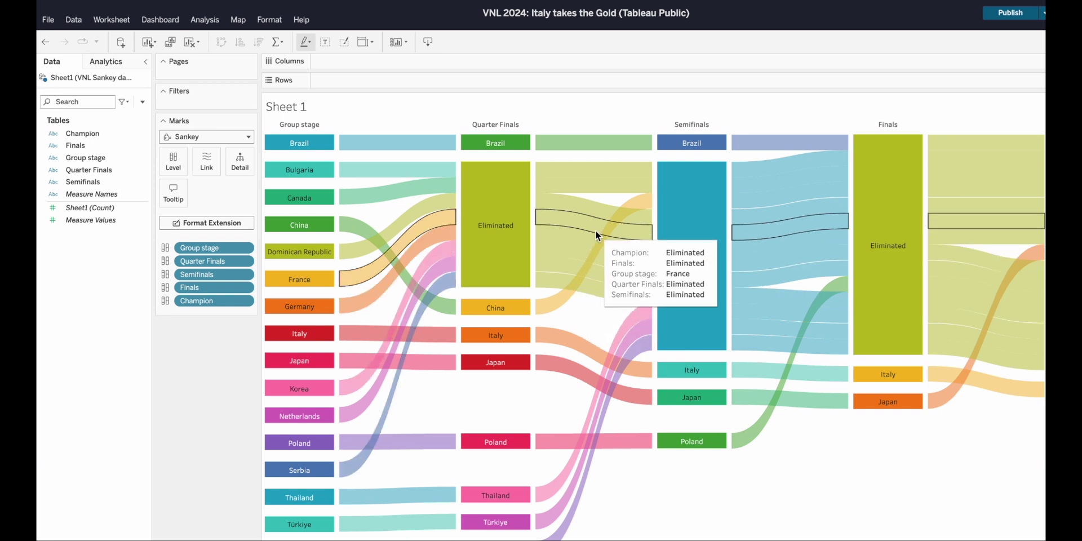
# Check the tooltips on several Sankey bands, then return to the Dashboard tab.
pyautogui.moveTo(616, 353)
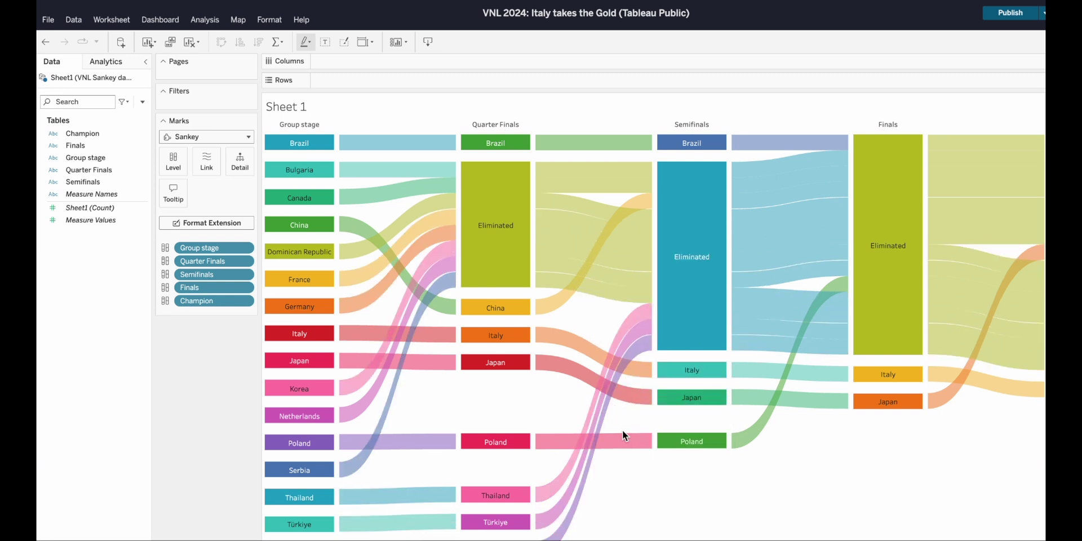
pyautogui.moveTo(784, 370)
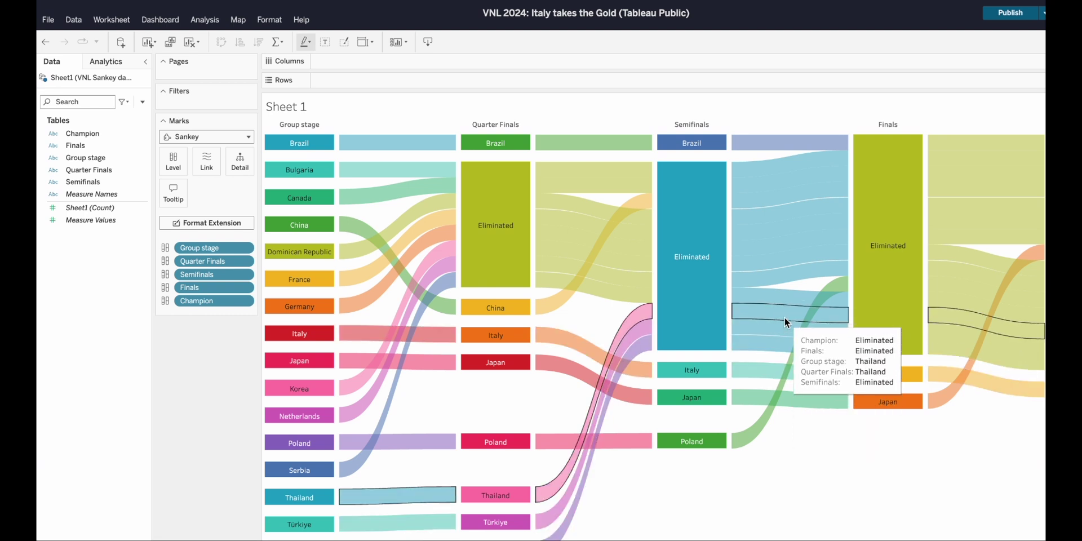
pyautogui.moveTo(981, 383)
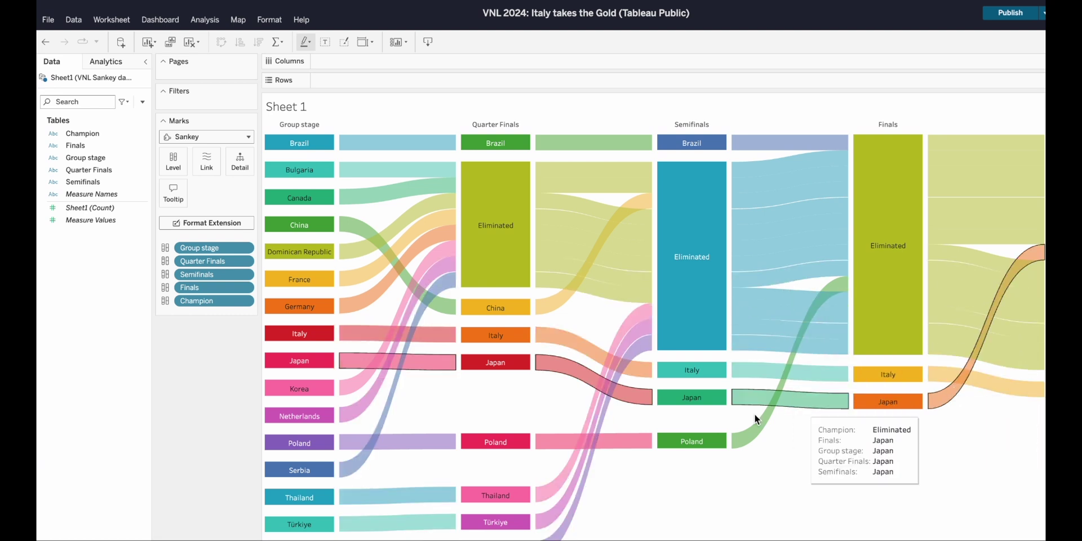
pyautogui.moveTo(545, 428)
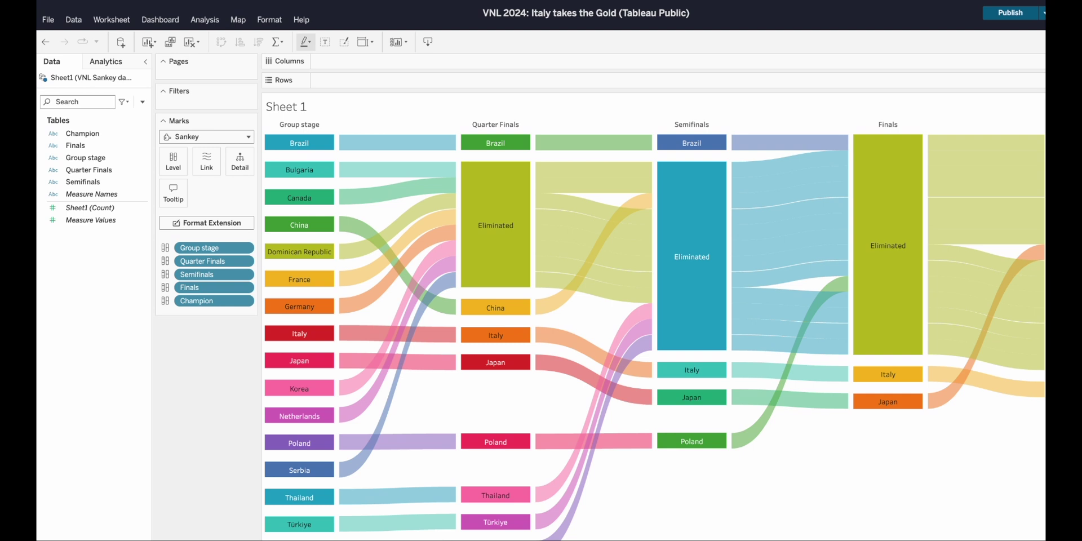
pyautogui.click(169, 540)
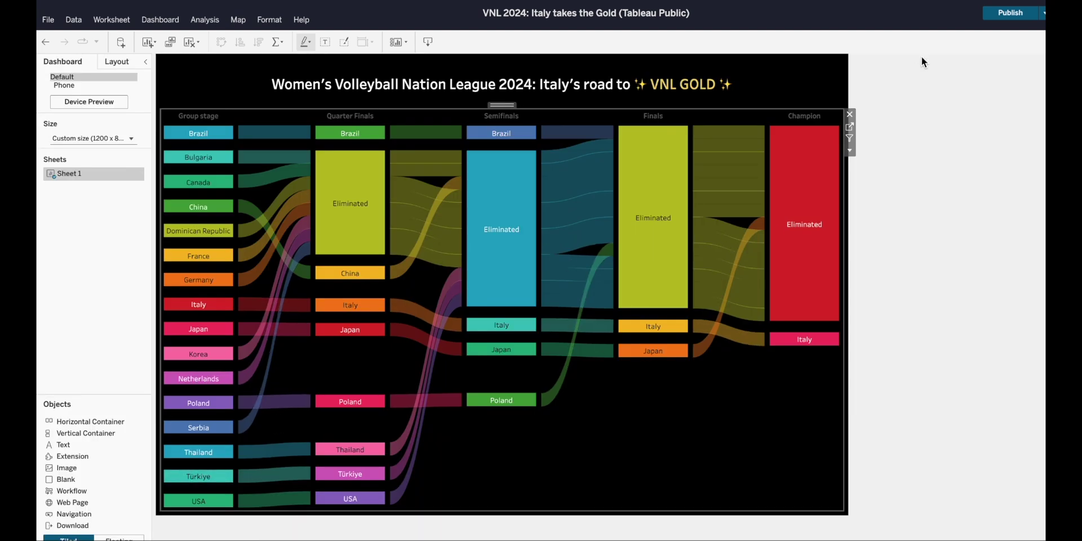